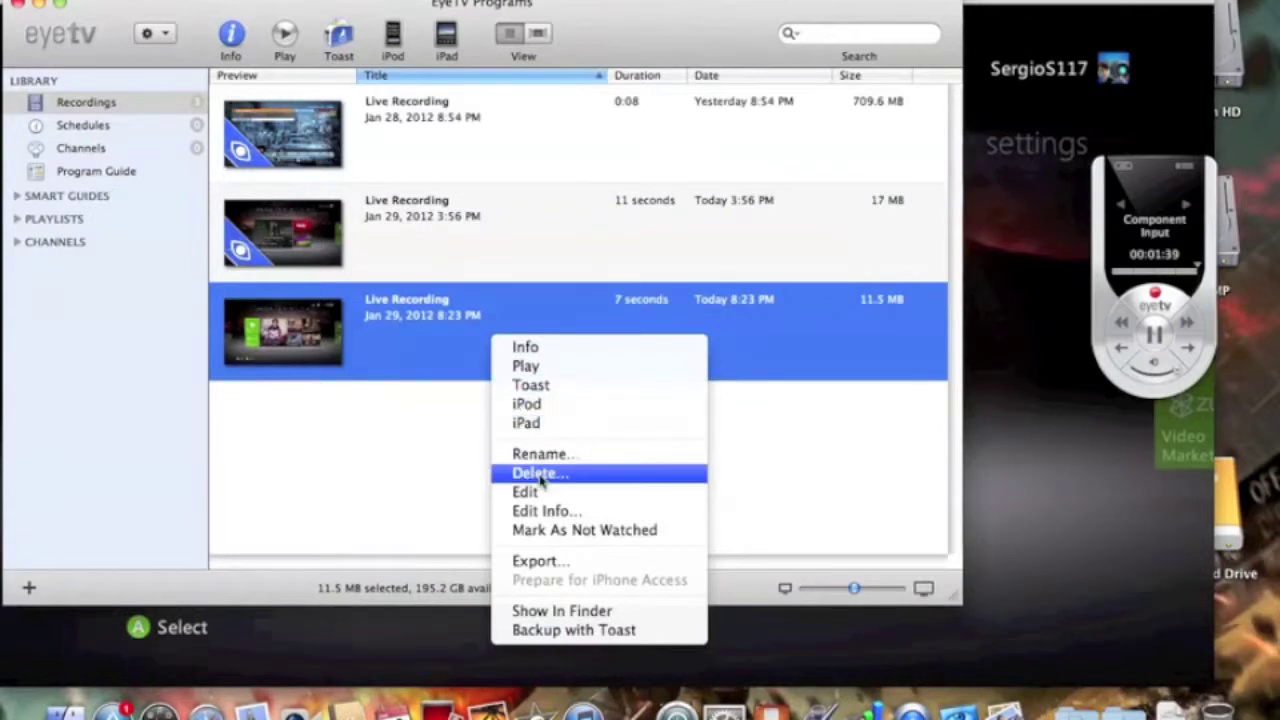
- Delete the two Live Recording entries dated Jan 29, 2012, at 8:23 PM and 3:56 PM, from the Recordings library
left_click(538, 474)
left_click(790, 258)
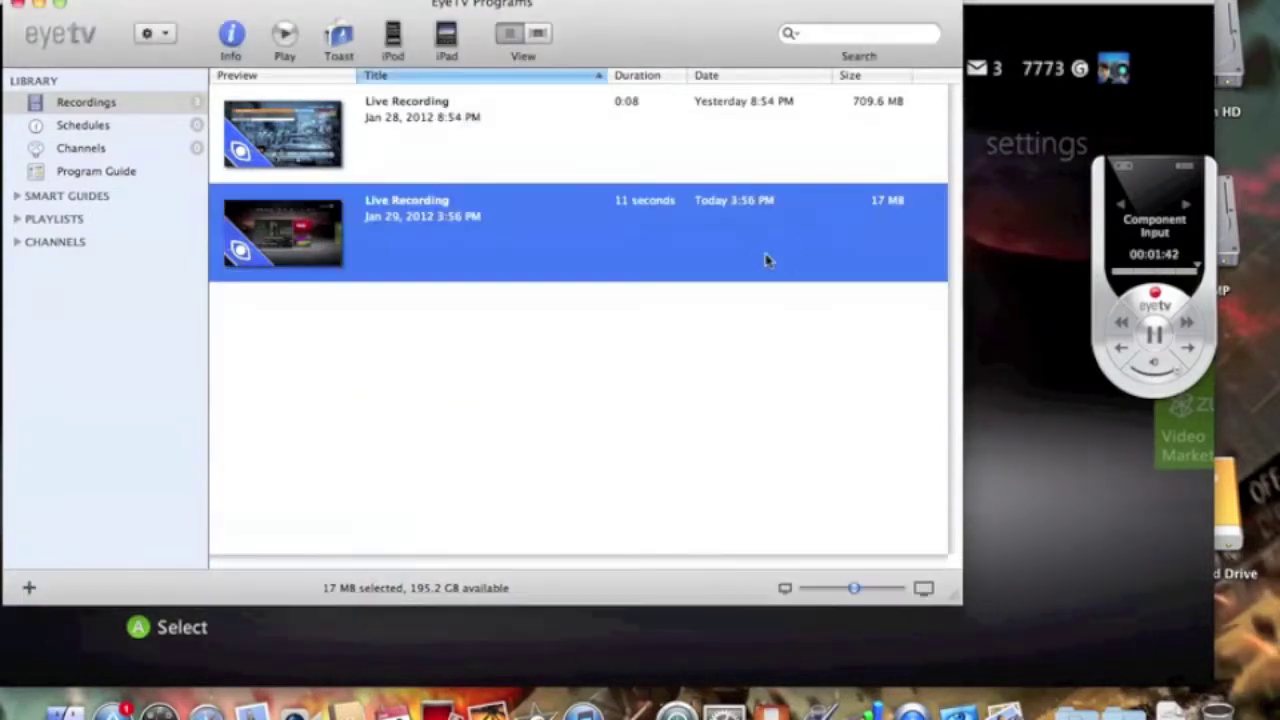
right_click(651, 242)
left_click(720, 388)
left_click(810, 252)
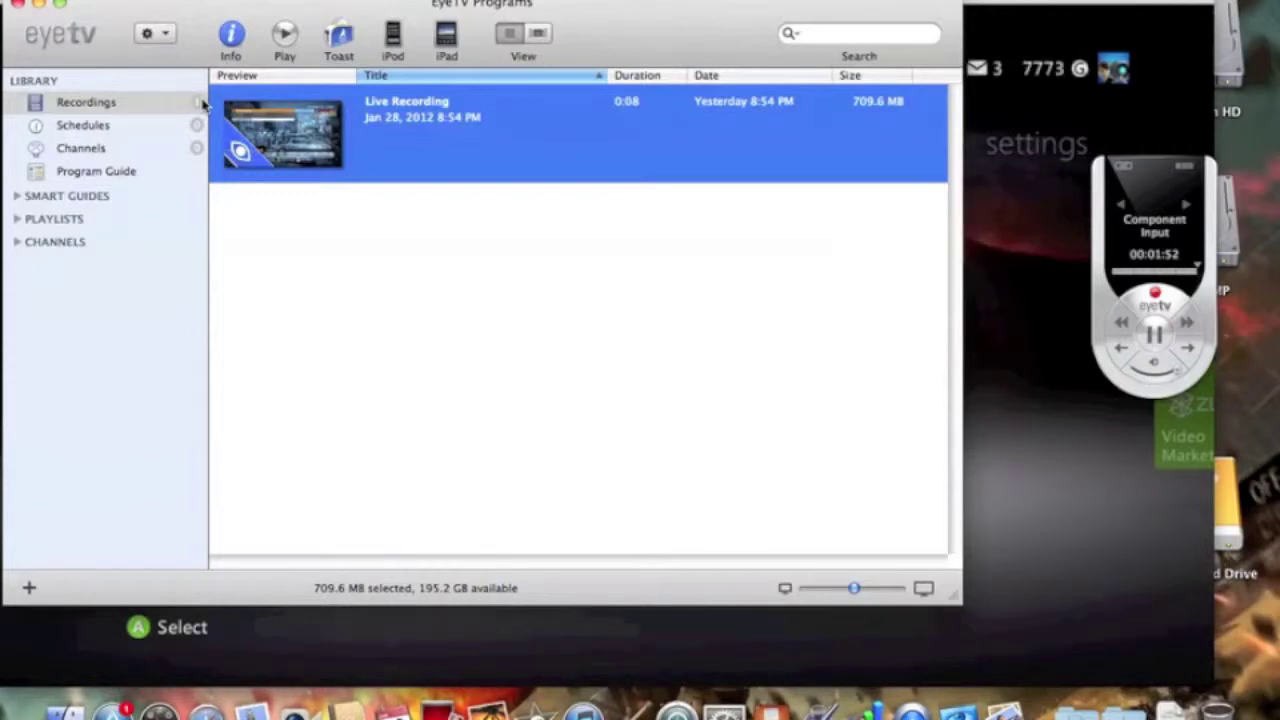
- Close the EyeTV programs list and the live video window, and quit EyeTV
left_click(17, 6)
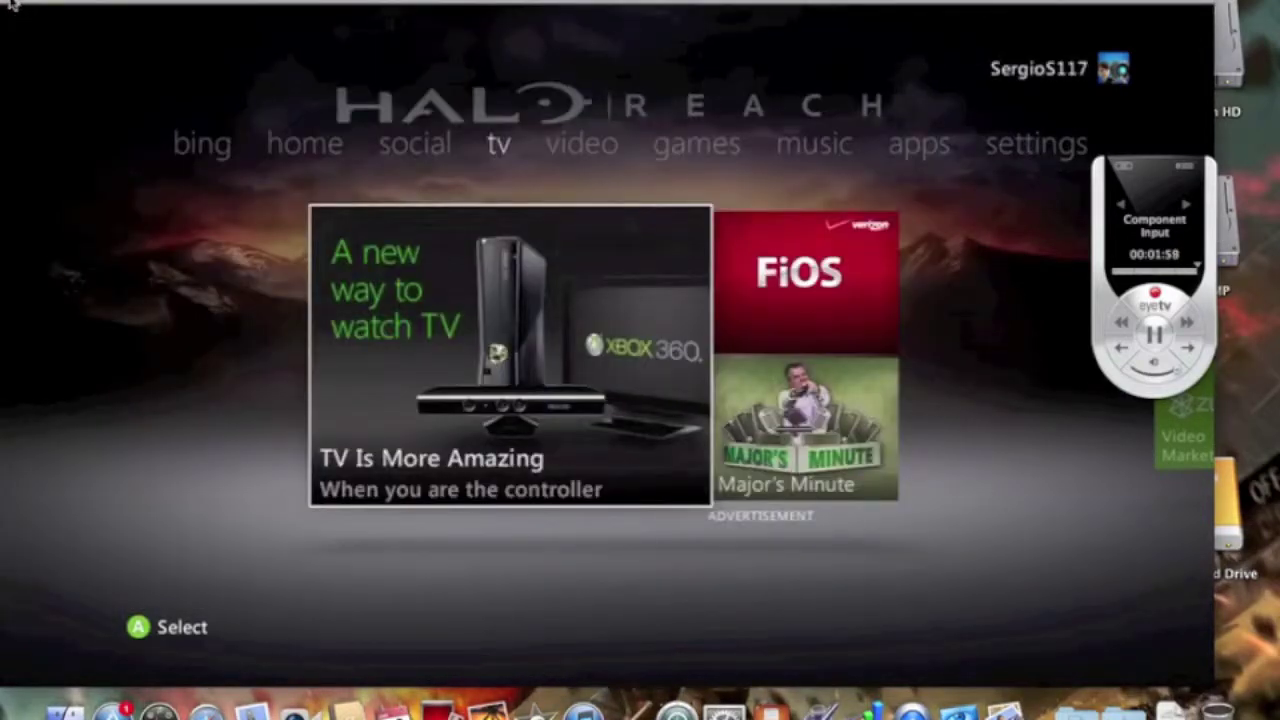
left_click(12, 5)
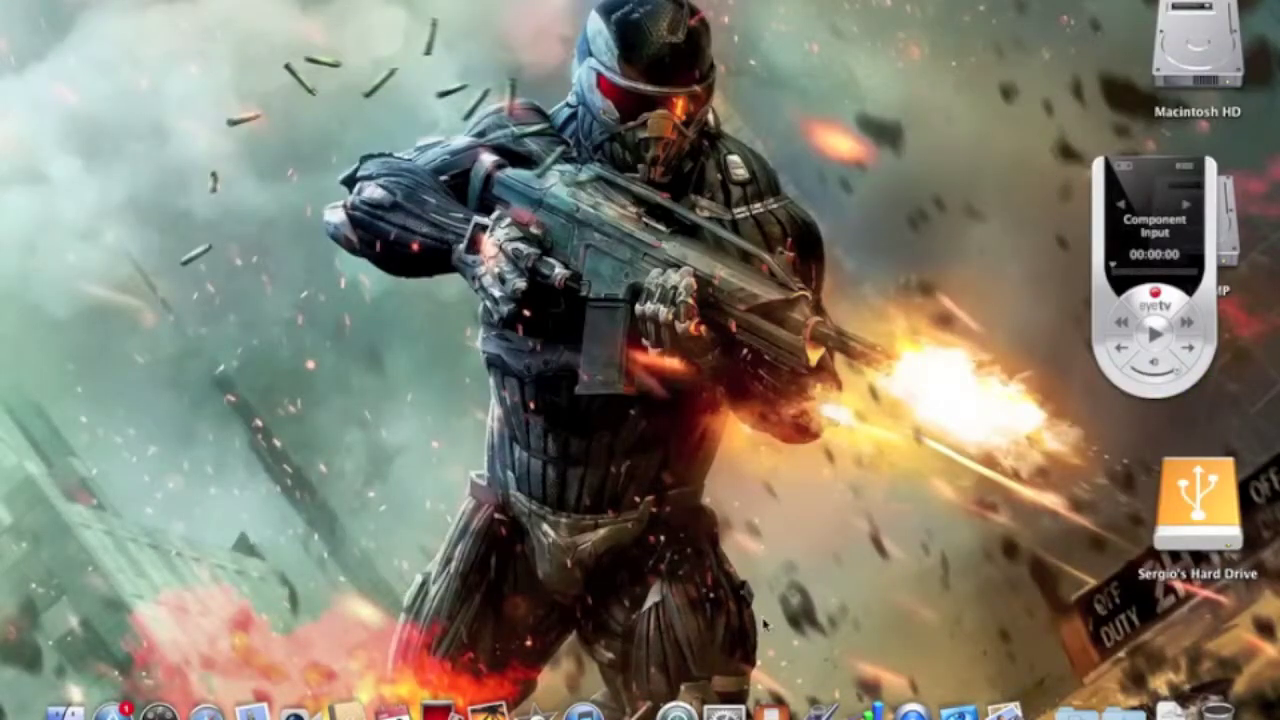
right_click(1003, 700)
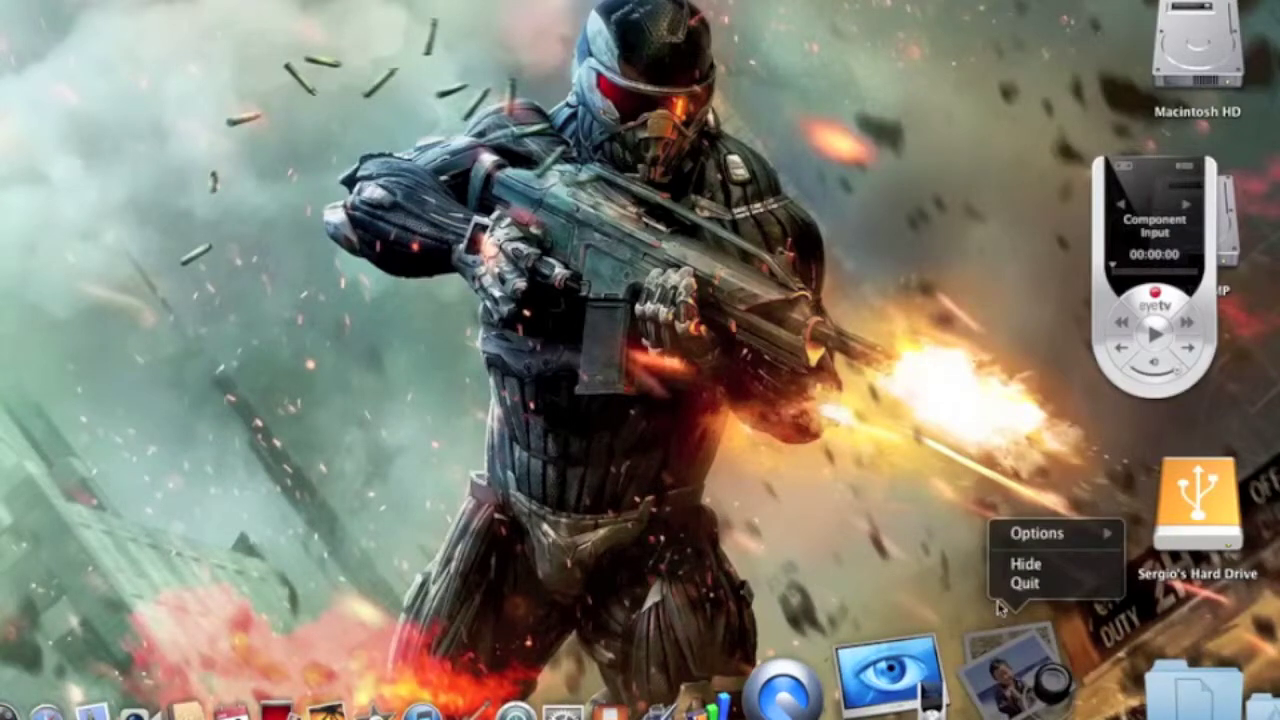
right_click(997, 652)
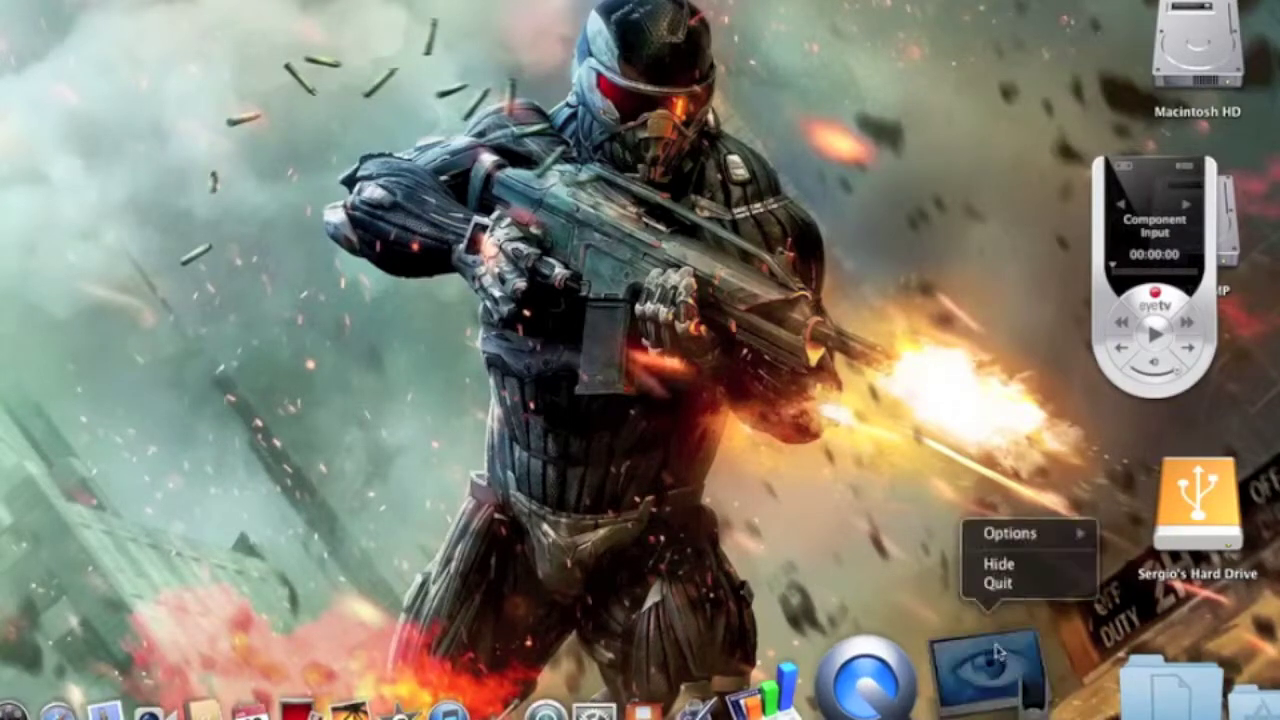
left_click(994, 584)
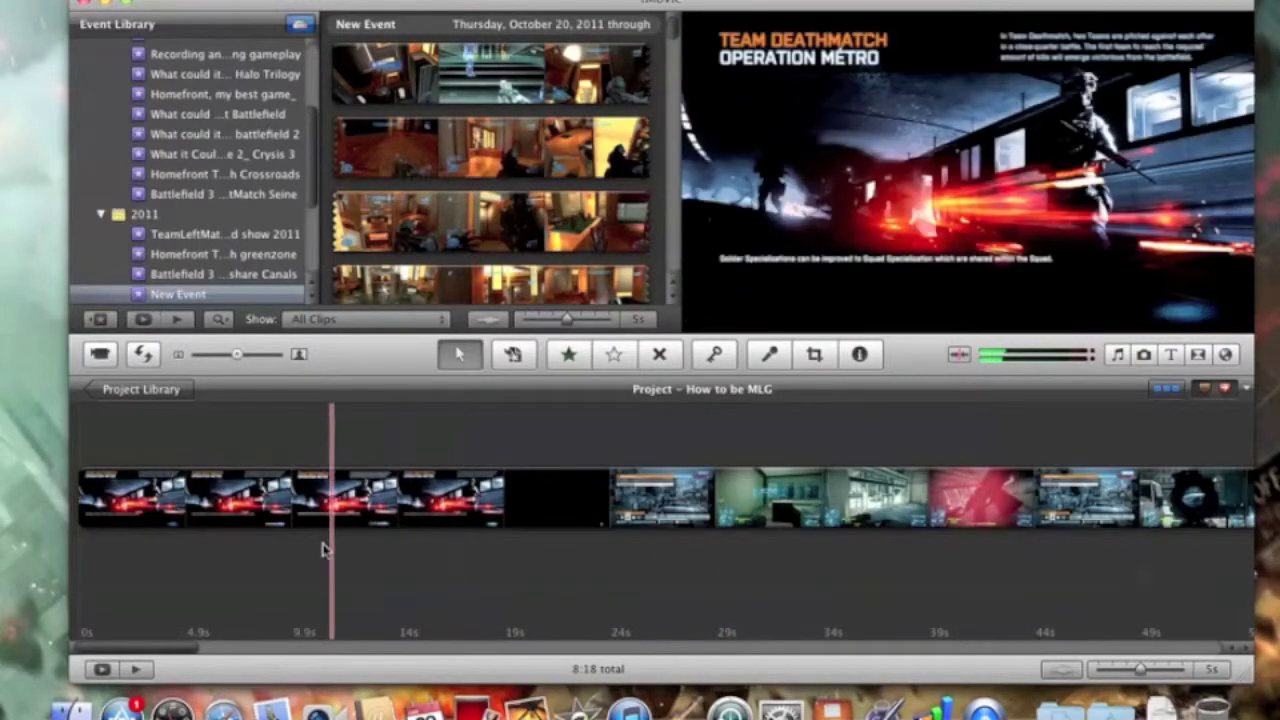
- In iMovie, trim about 15 seconds of the loading screen off the start of the first gameplay clip
left_click(181, 510)
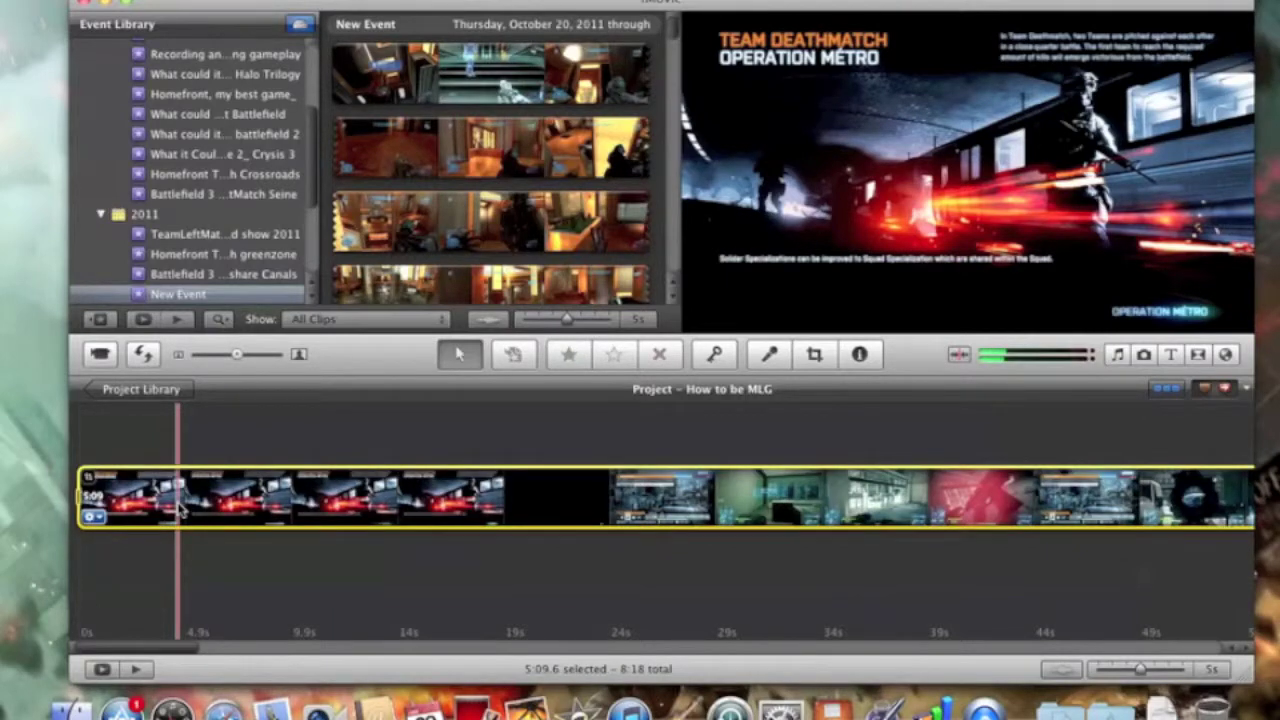
left_click_drag(80, 497, 406, 497)
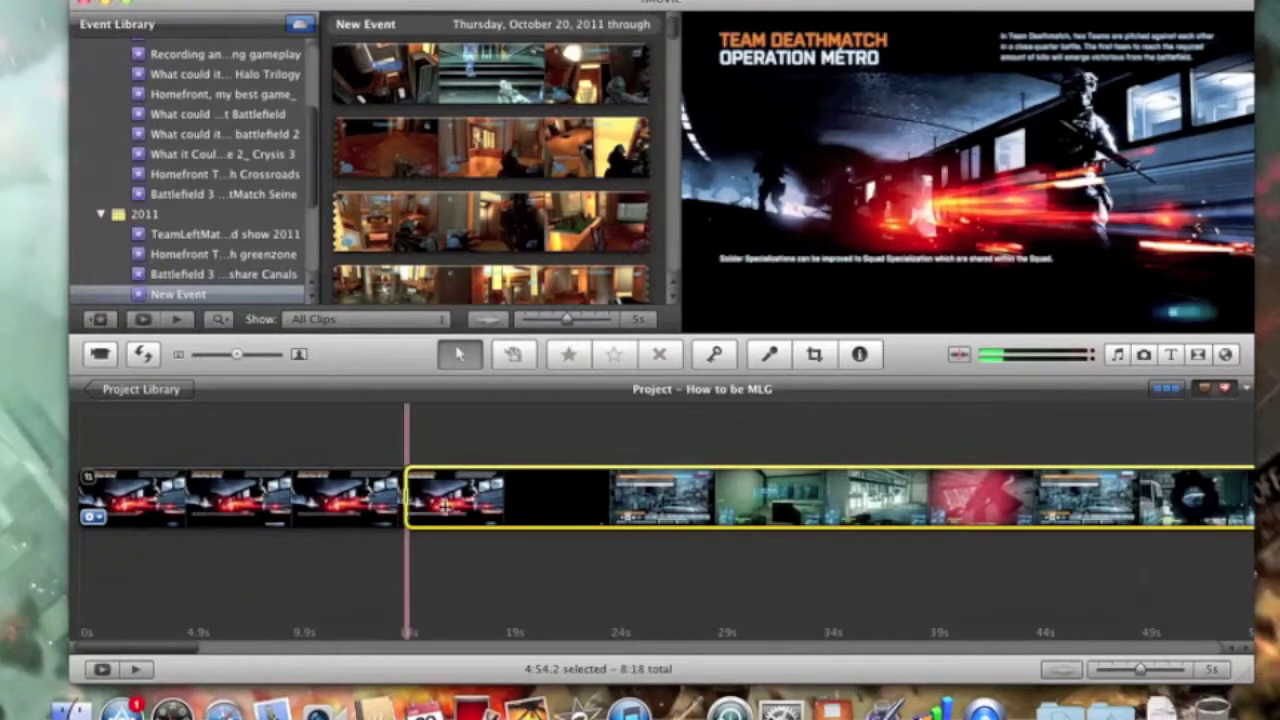
right_click(468, 508)
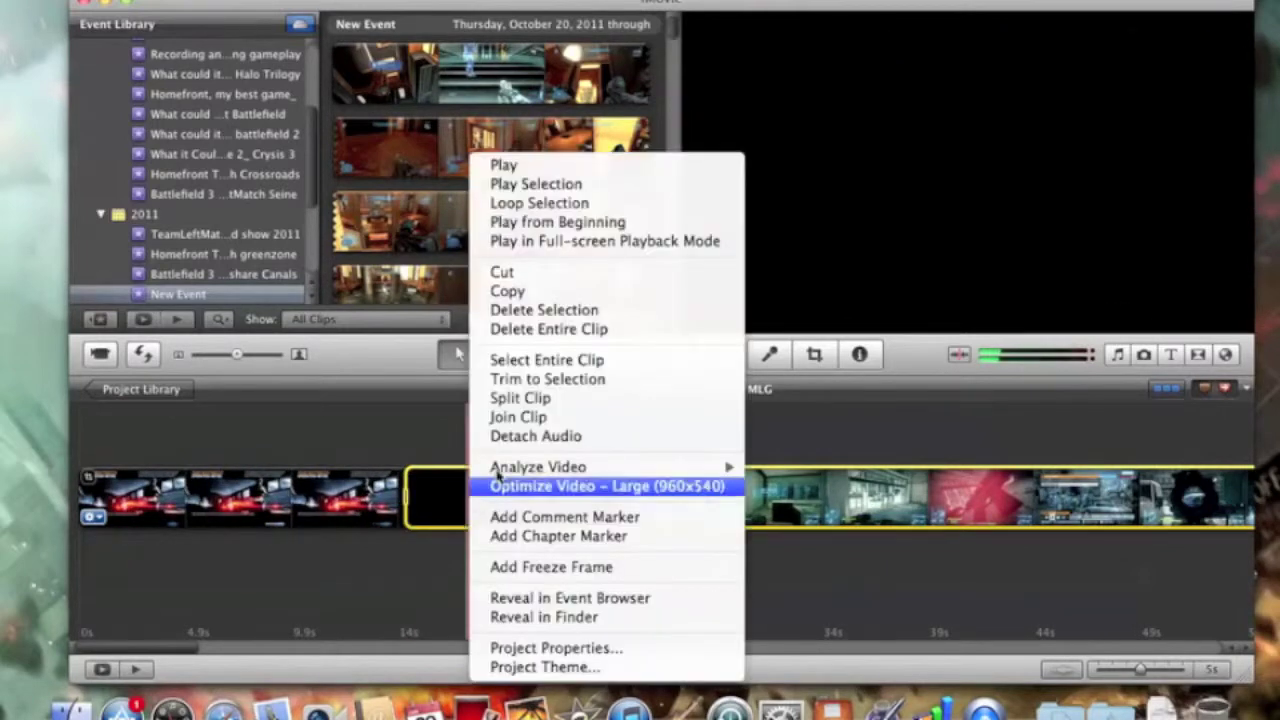
left_click(530, 380)
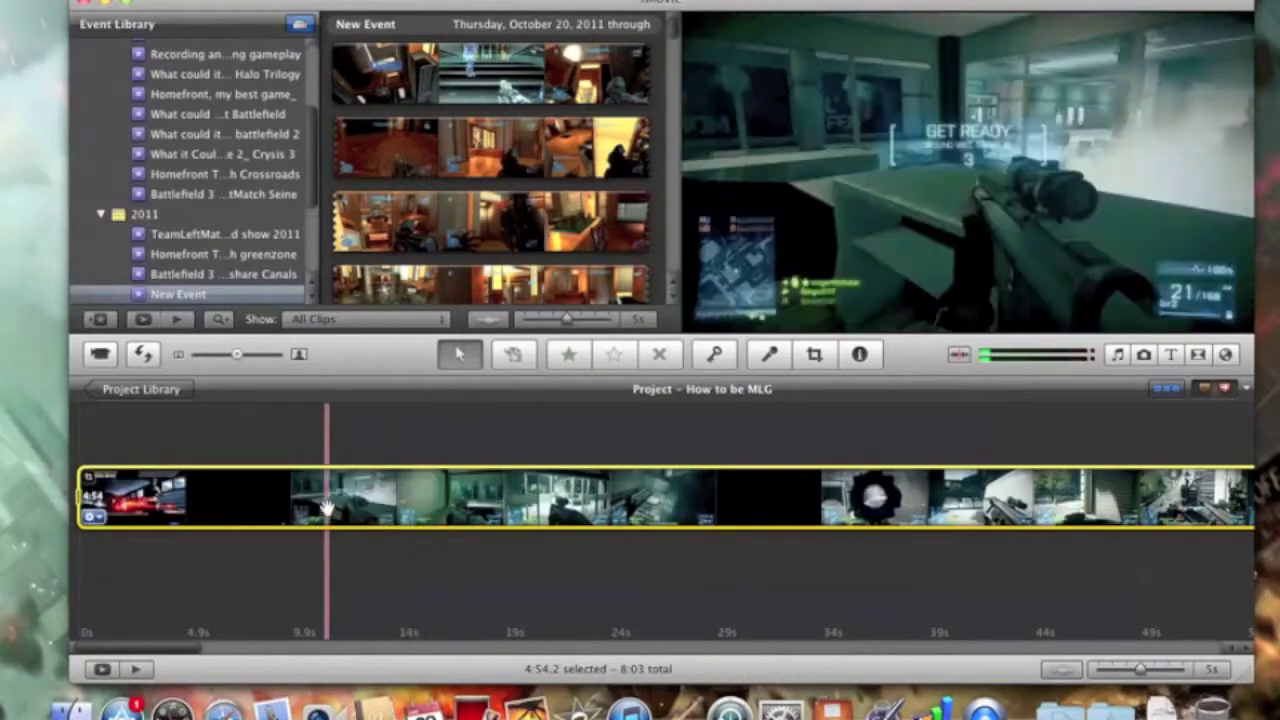
- Join the trimmed gameplay clip with the clip that follows it in the How to be MLG project
left_click_drag(184, 655, 791, 611)
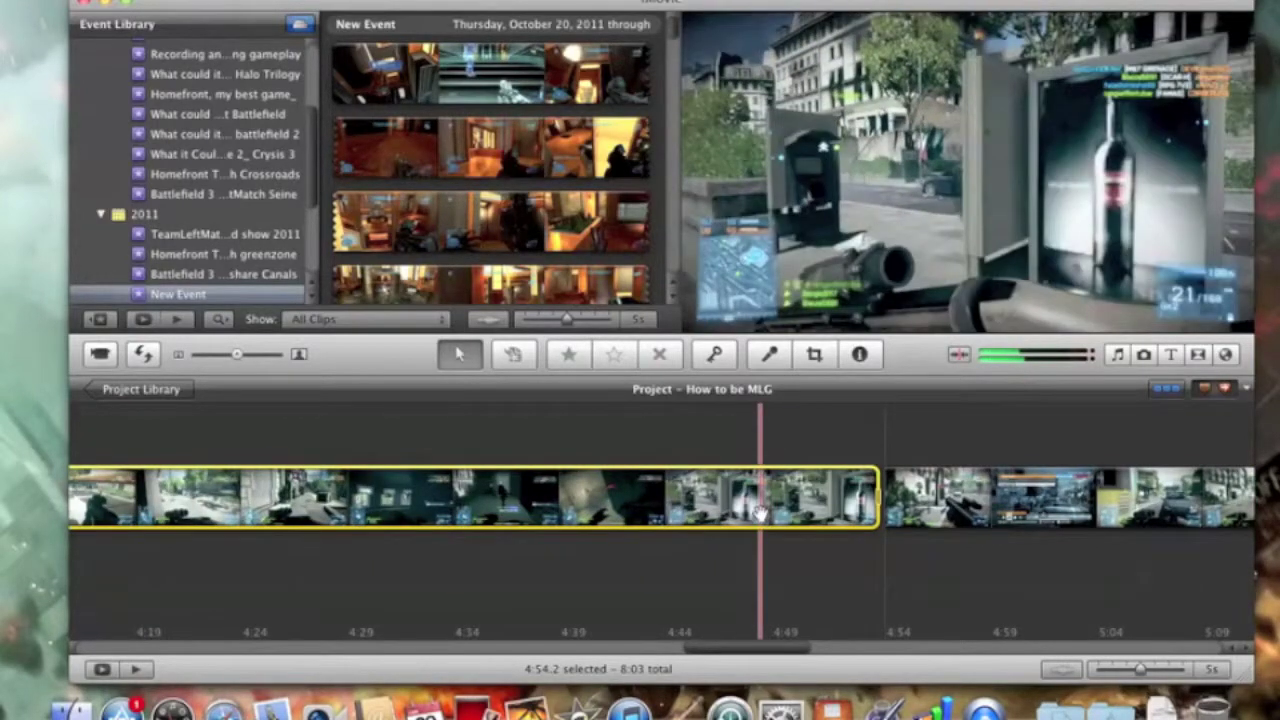
right_click(760, 513)
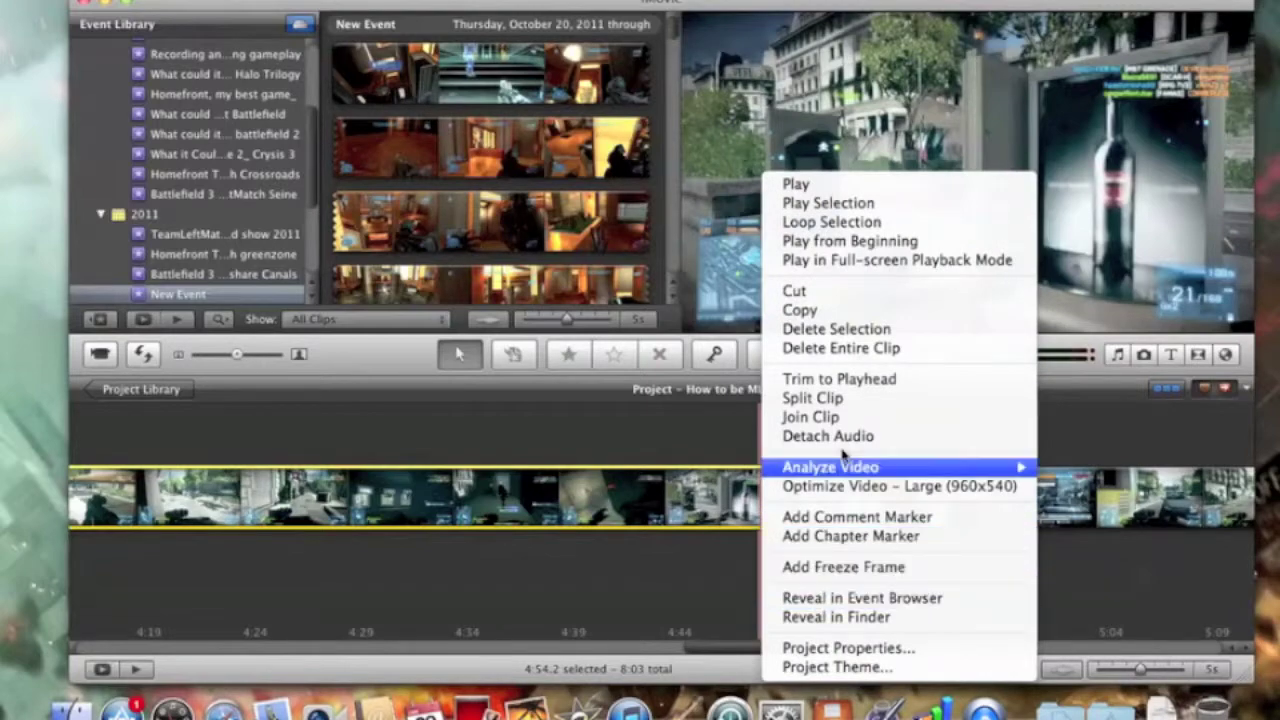
left_click(858, 419)
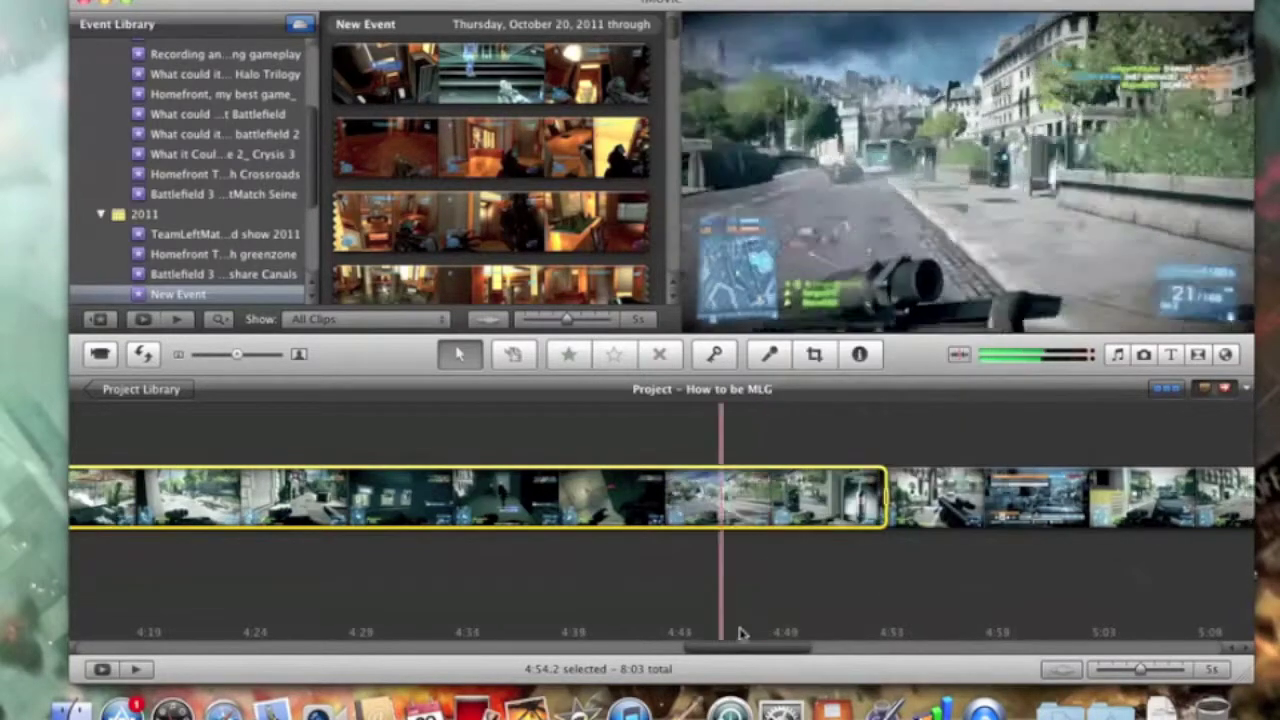
left_click_drag(745, 643, 97, 585)
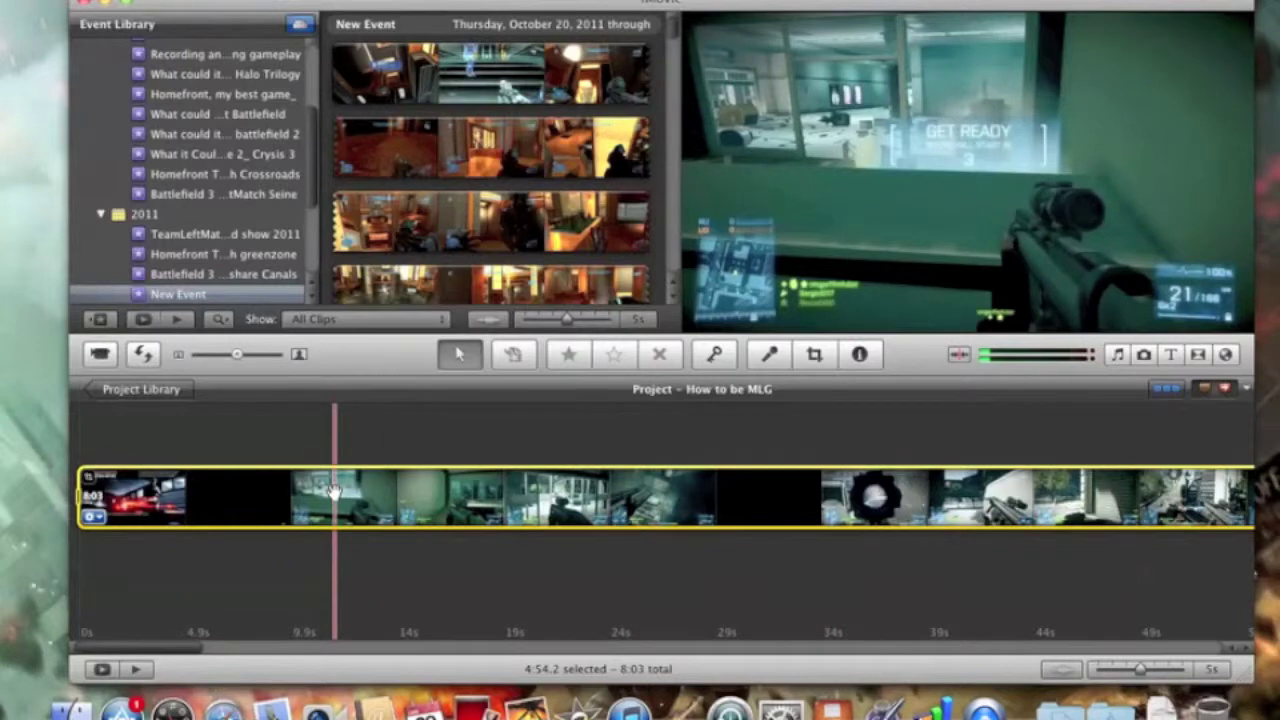
- Open the video adjustments for the joined gameplay clip
double_click(334, 492)
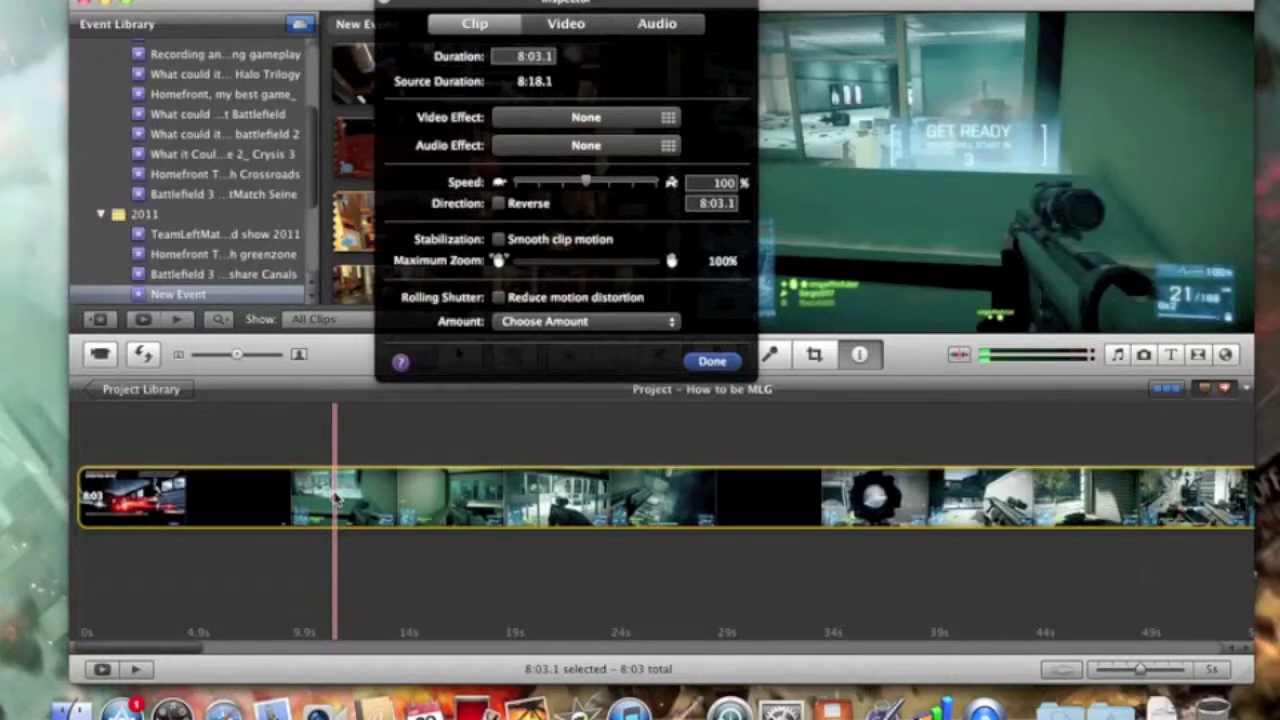
left_click(562, 24)
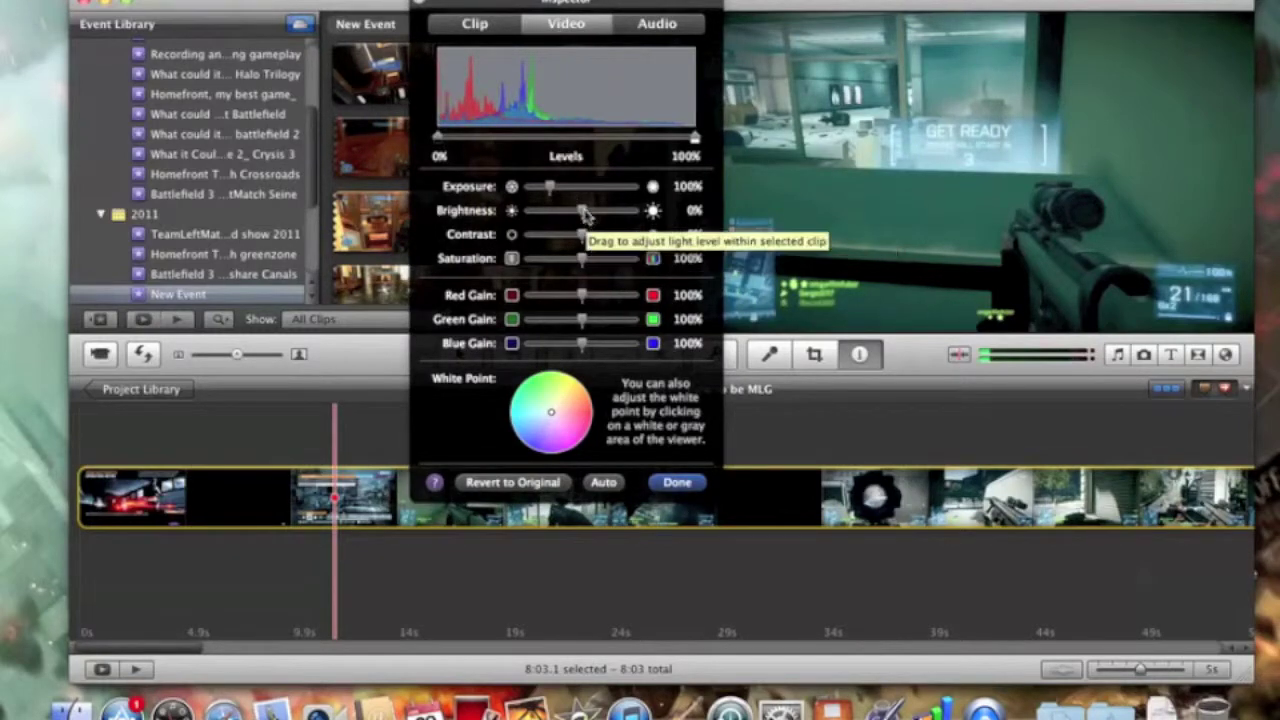
left_click_drag(584, 214, 584, 216)
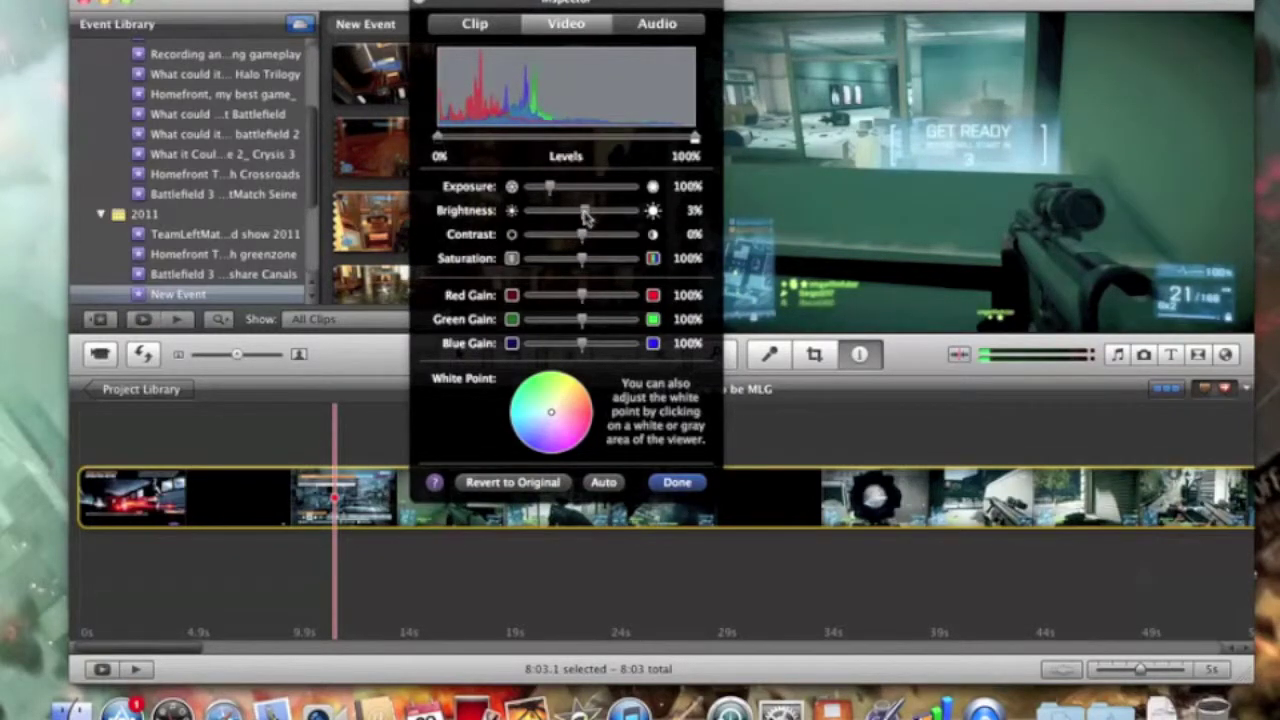
left_click_drag(588, 260, 596, 262)
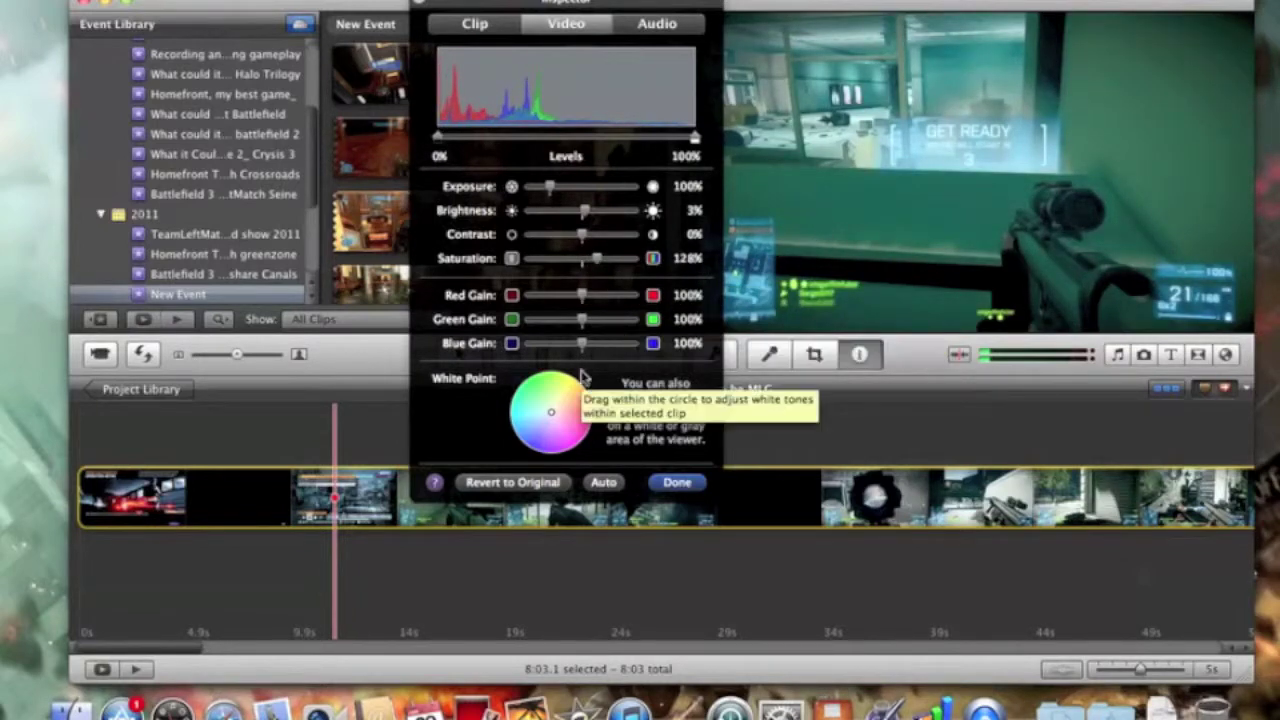
left_click(530, 484)
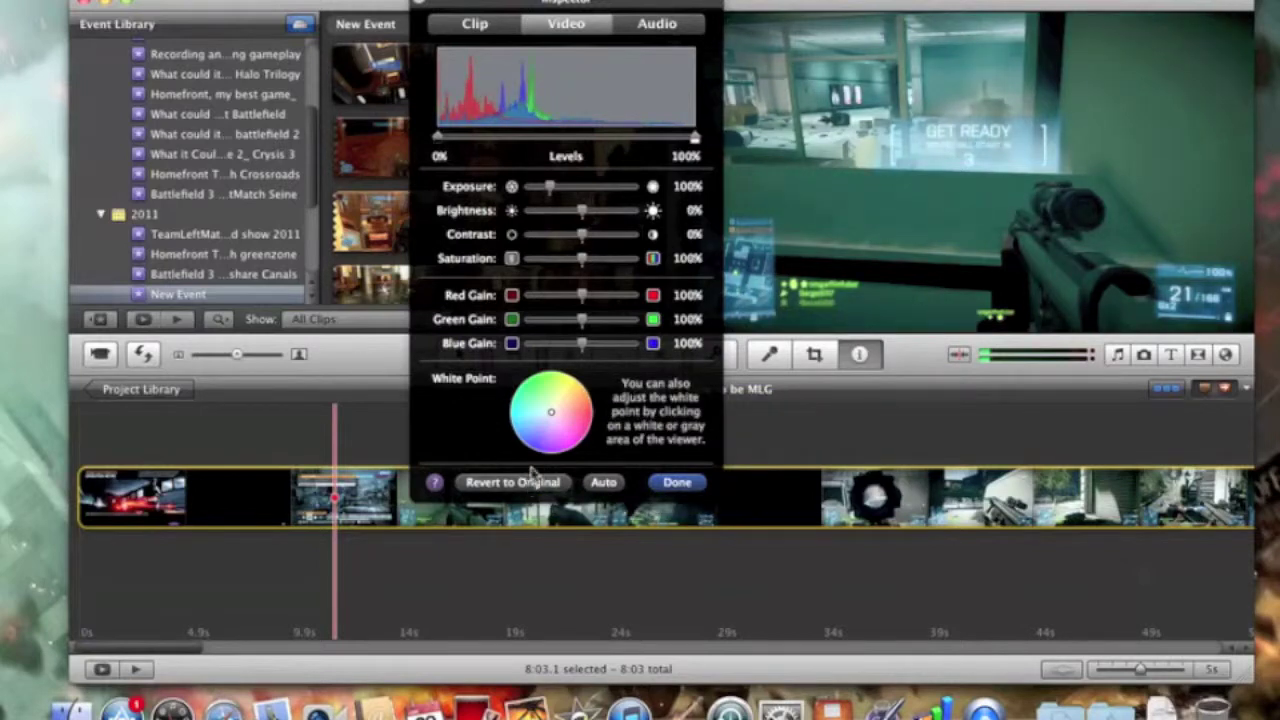
- Set the gameplay clip's saturation to 126% and its brightness to 3%
left_click_drag(583, 259, 597, 268)
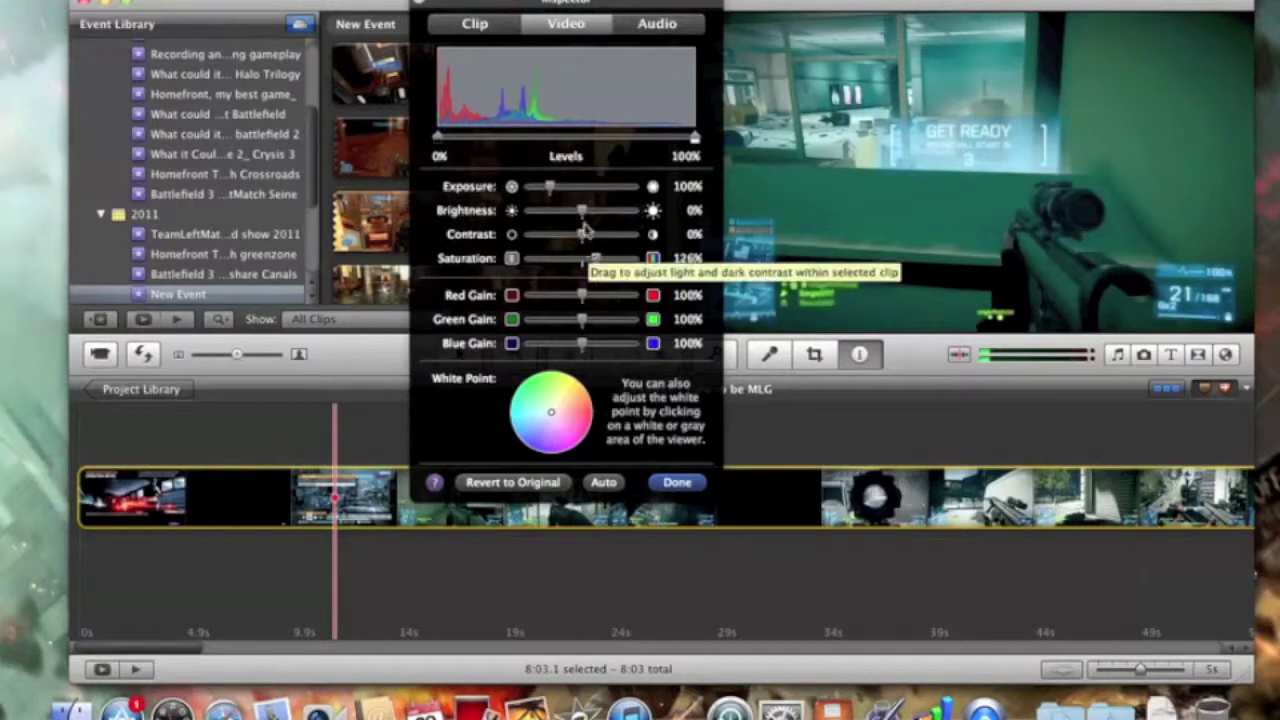
left_click_drag(583, 211, 586, 217)
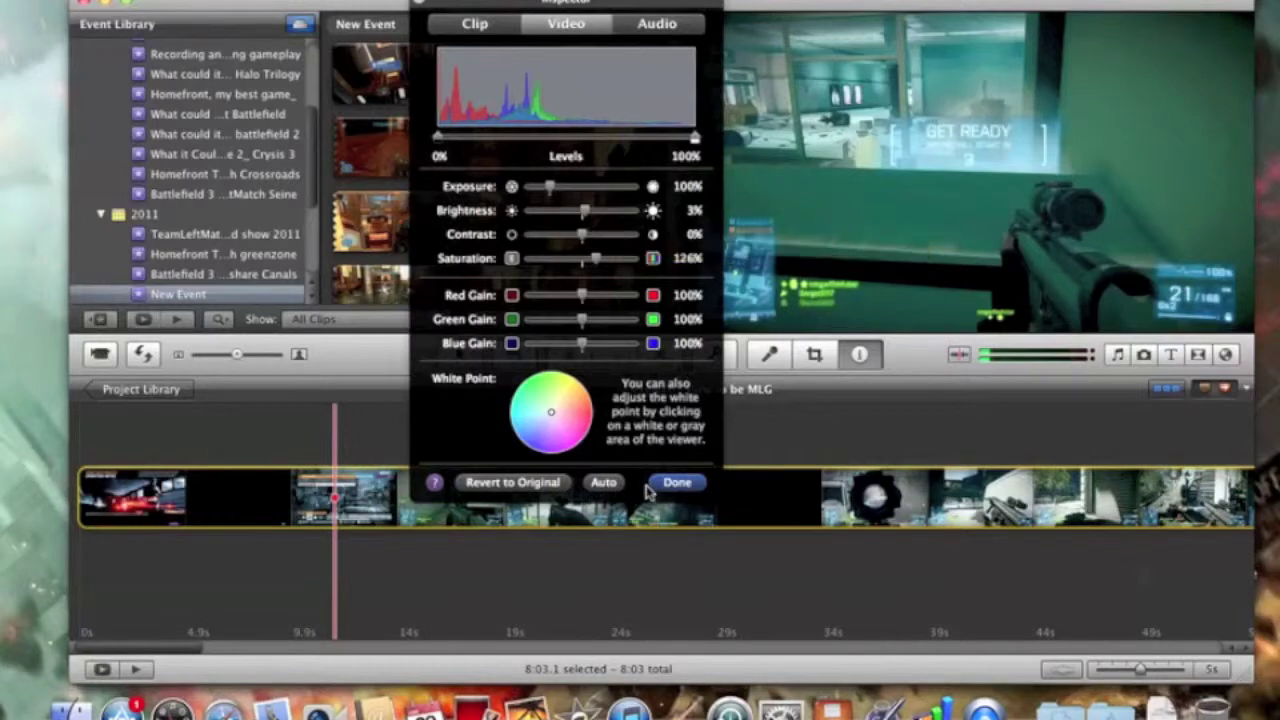
- Lower the gameplay clip's audio volume to 71% and finish the clip adjustments
left_click(655, 24)
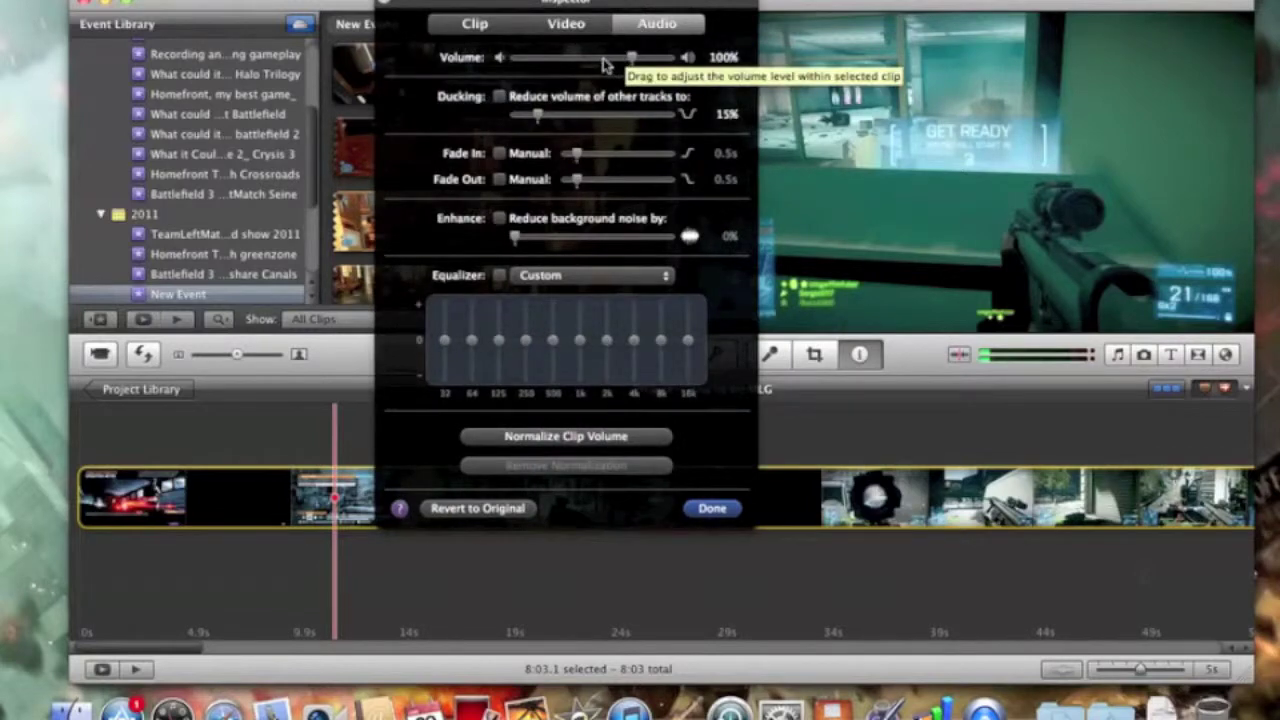
left_click_drag(603, 58, 598, 62)
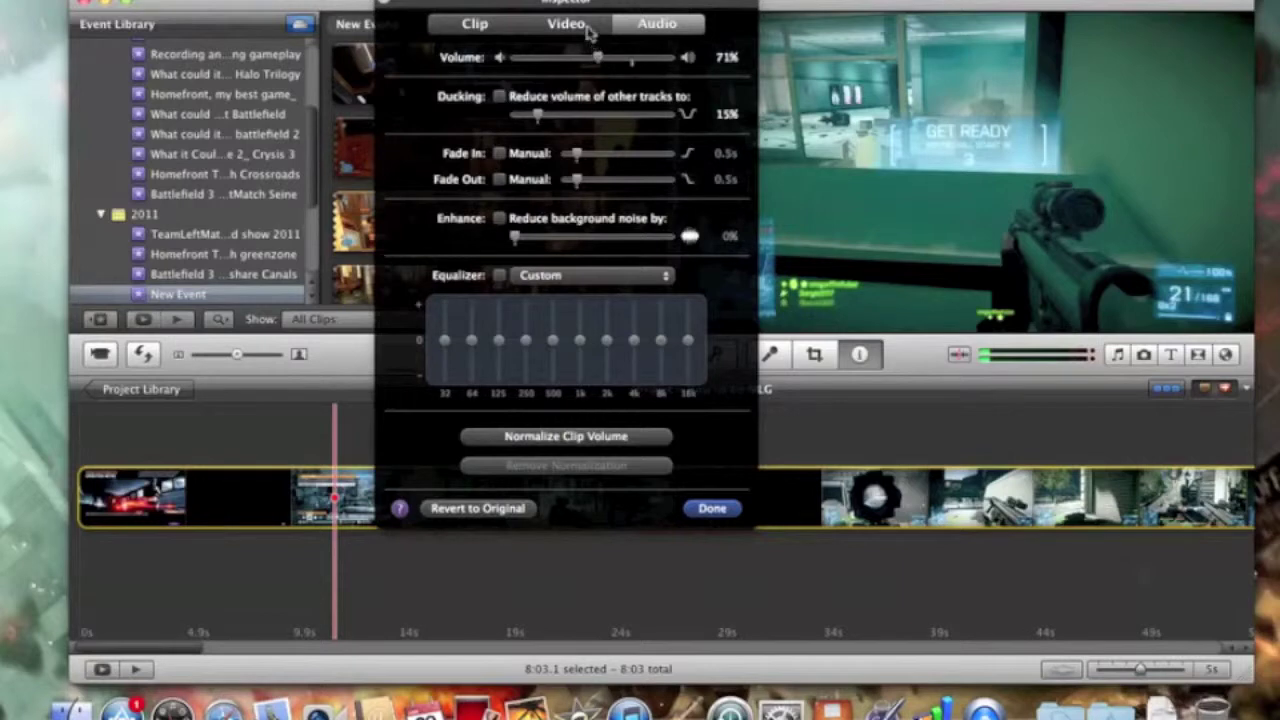
left_click(586, 25)
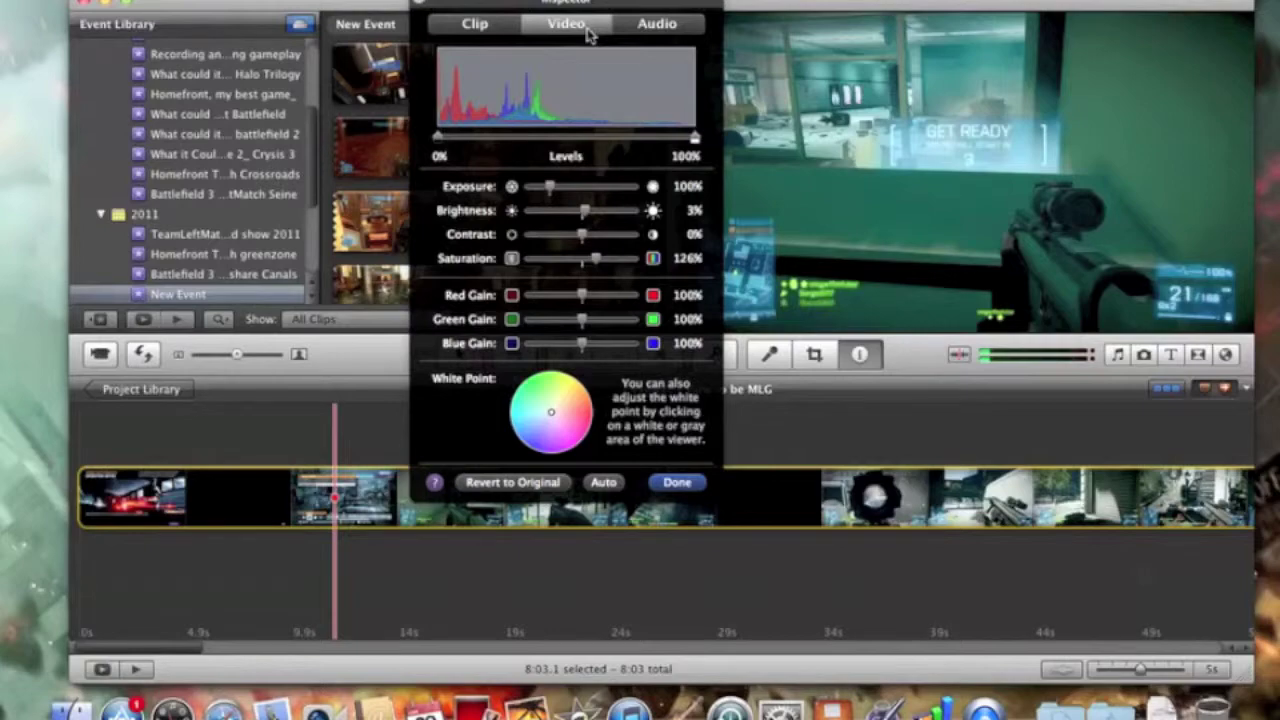
left_click(678, 484)
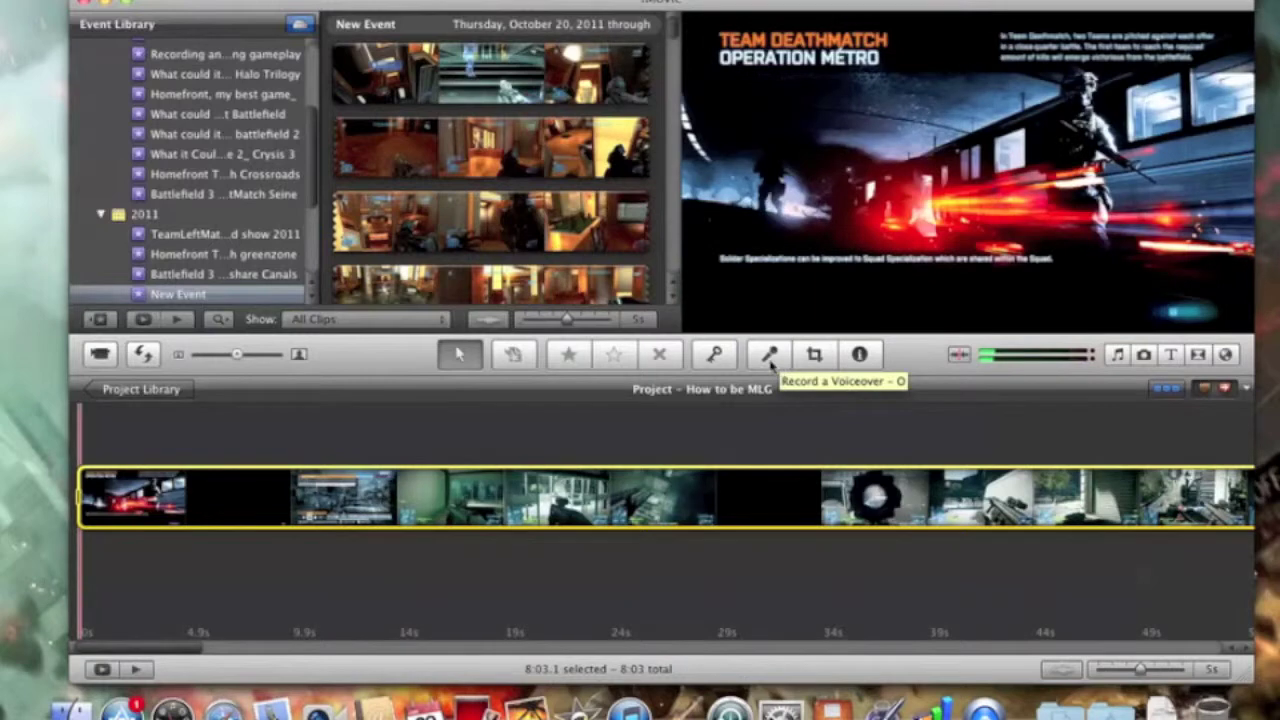
- Examine the voiceover recording options, including the input device, and close them without recording
left_click(769, 362)
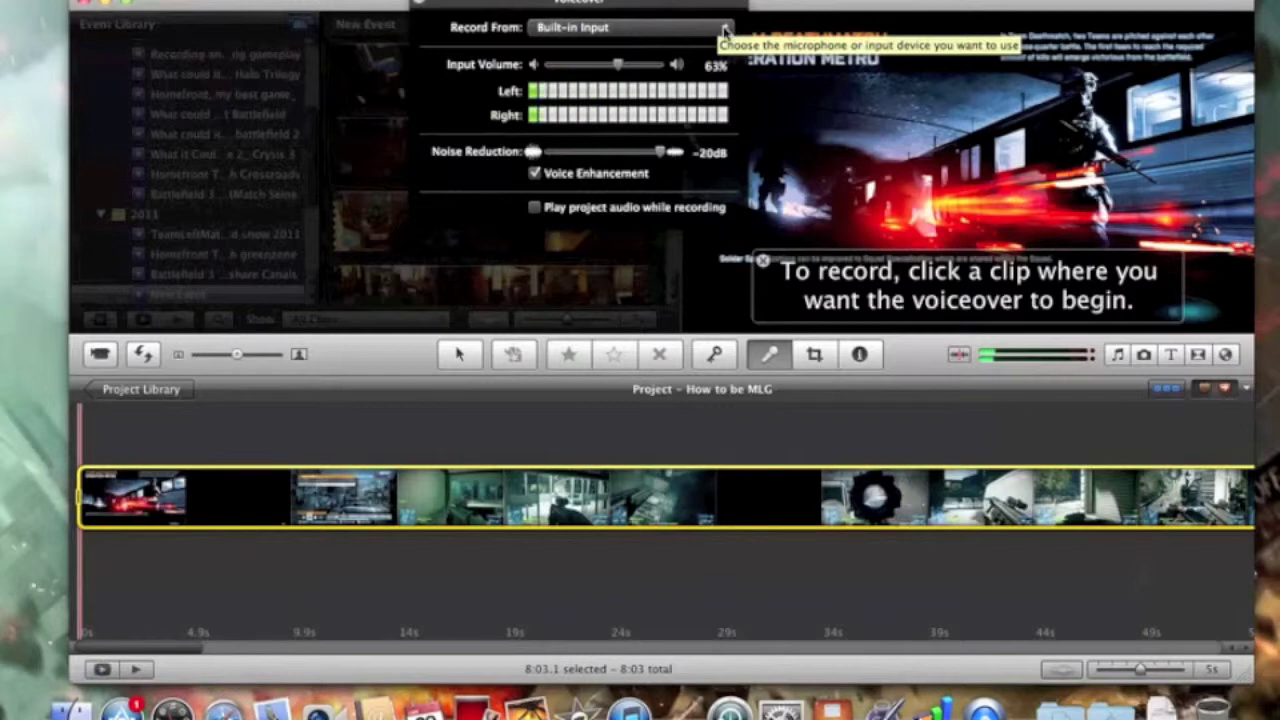
left_click(131, 517)
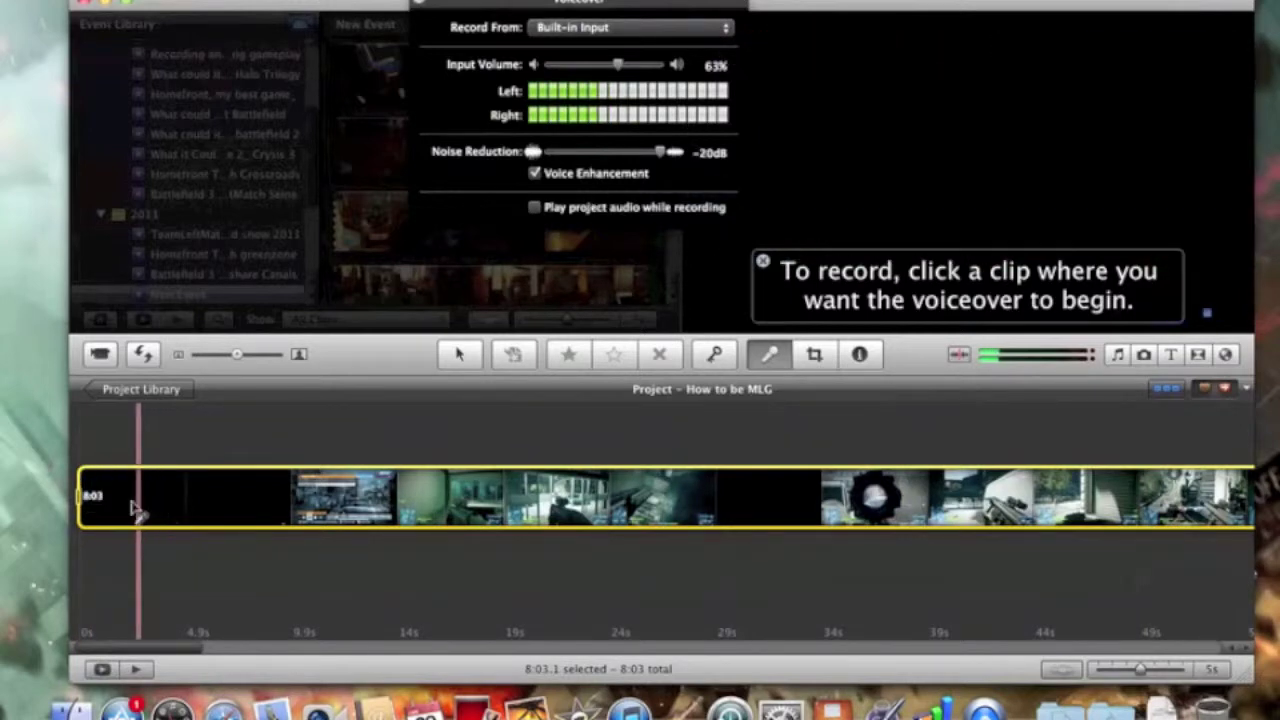
left_click(124, 512)
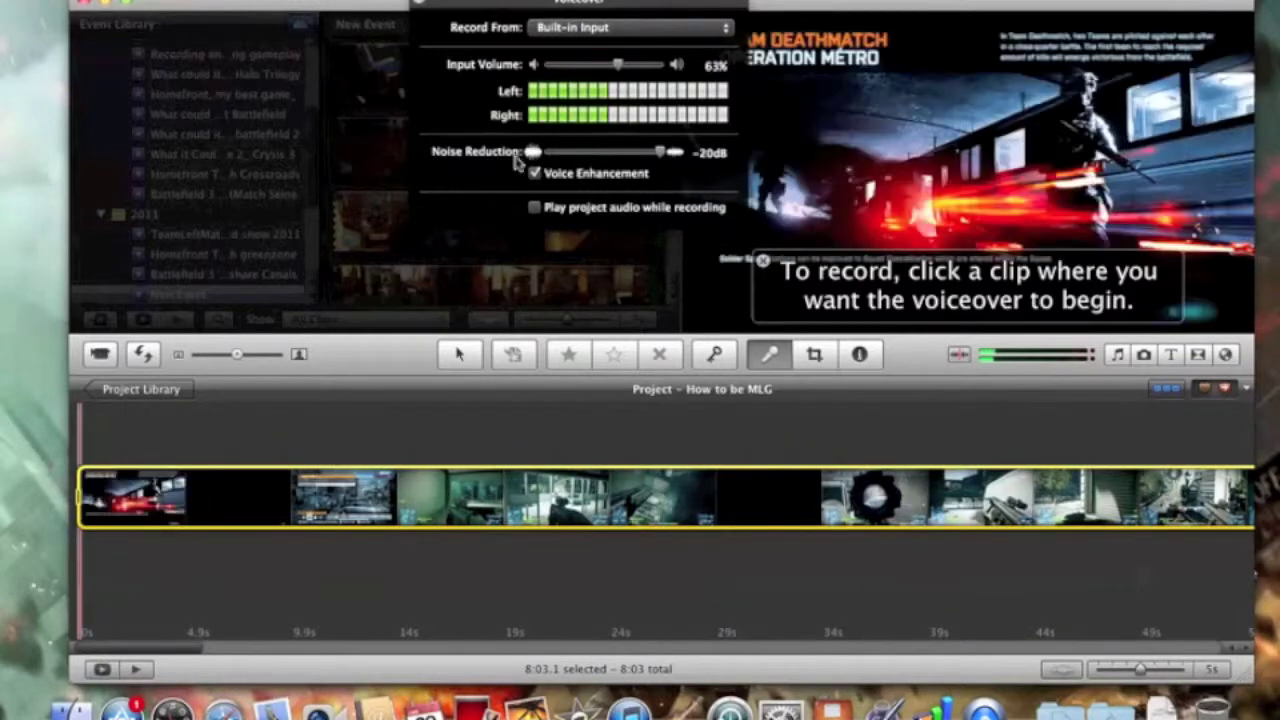
left_click(421, 7)
- Select New Event under 2011 in the event library
scroll(190, 193, "up", 1)
scroll(190, 193, "up", 1)
scroll(190, 190, "down", 5)
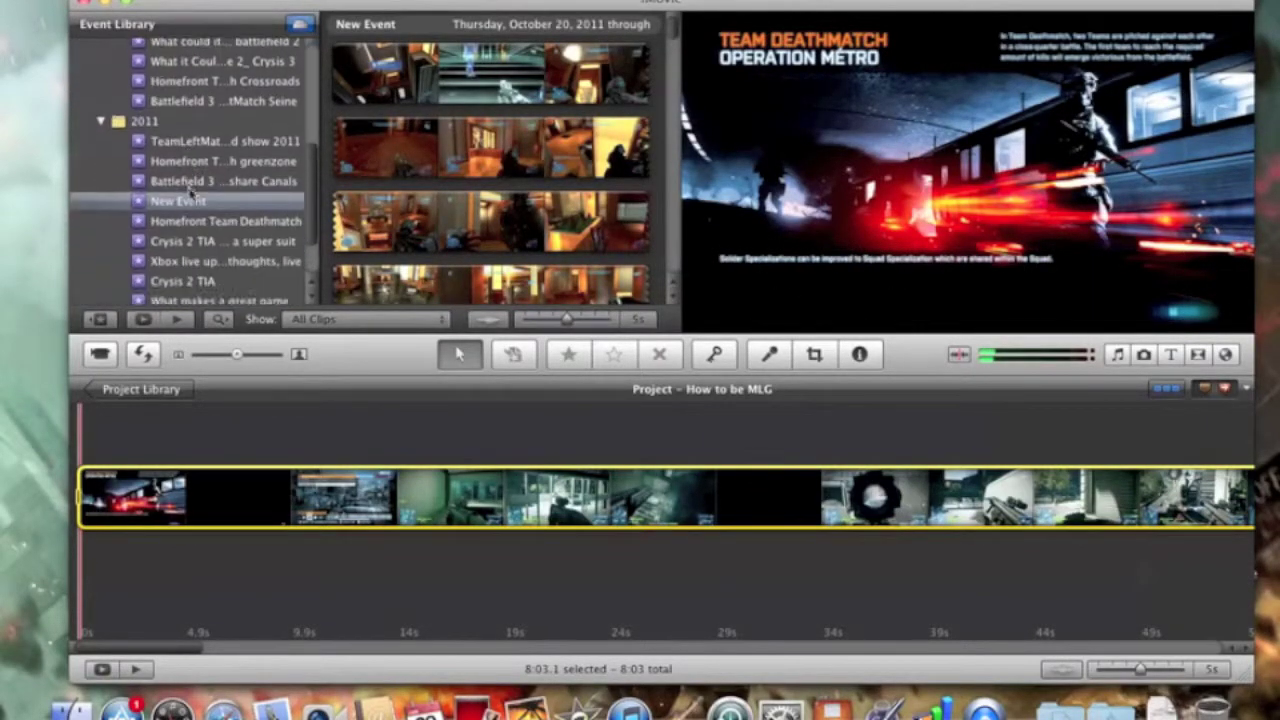
left_click(180, 174)
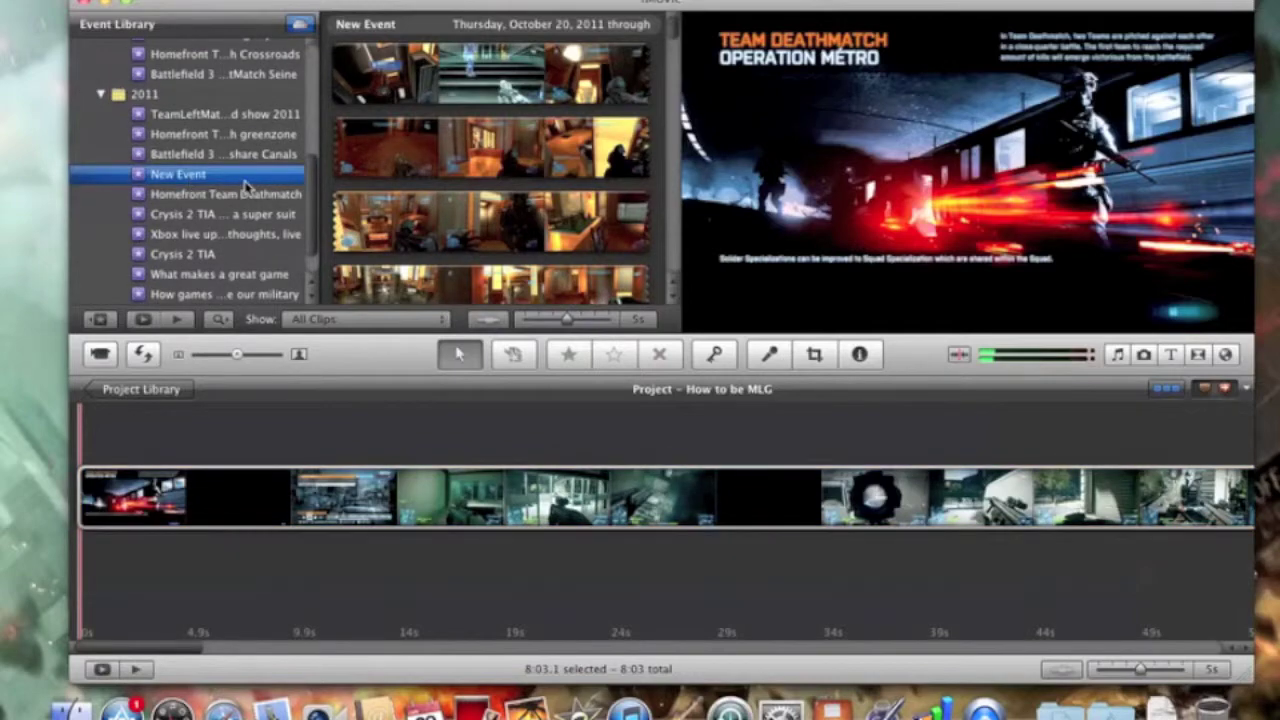
- Insert the NOBLE logo intro clip from New Event at the very beginning of the project, before the gameplay clip
scroll(437, 180, "down", 5)
scroll(437, 178, "down", 6)
scroll(437, 178, "down", 6)
scroll(437, 178, "down", 6)
right_click(443, 172)
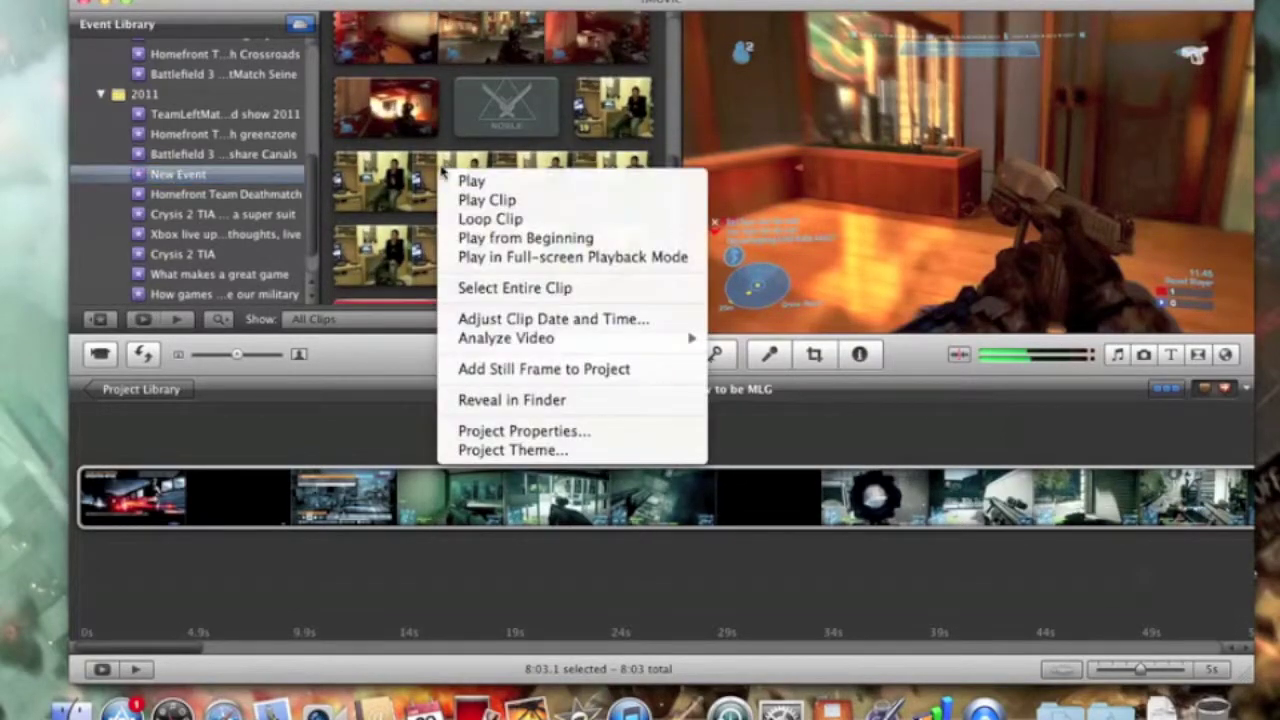
left_click(505, 100)
left_click(505, 100)
key("i")
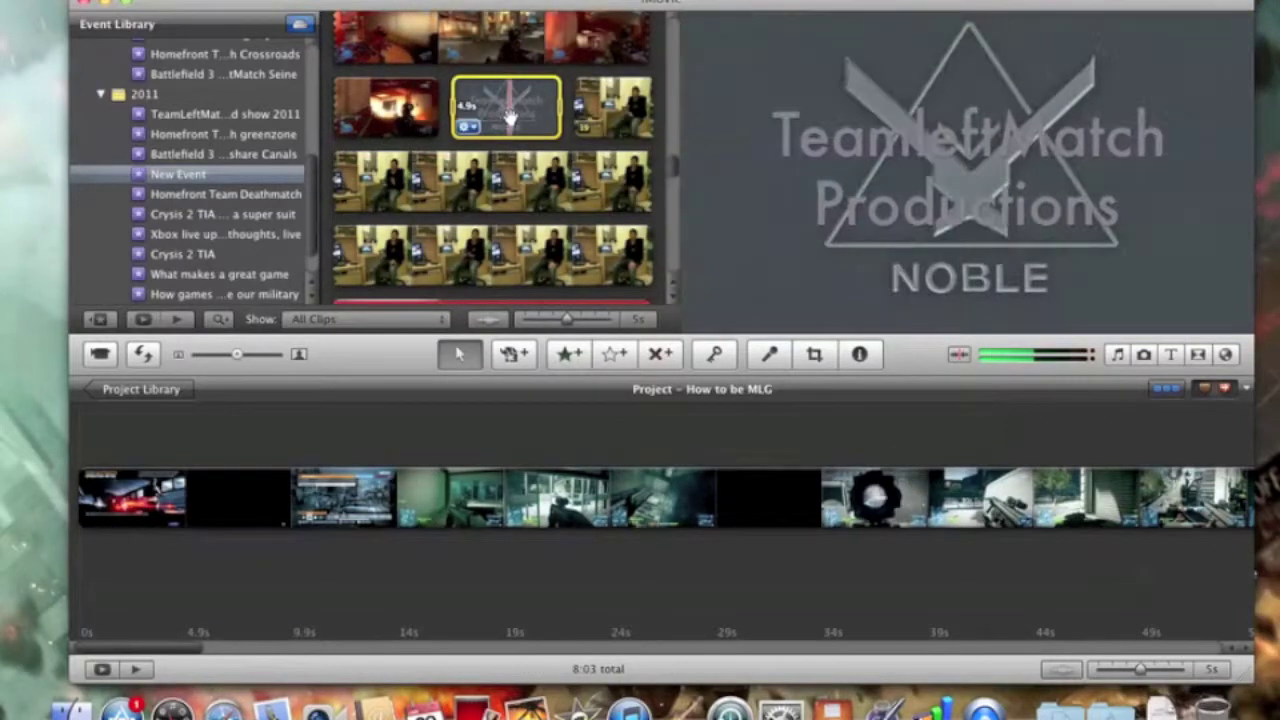
left_click_drag(503, 110, 75, 510)
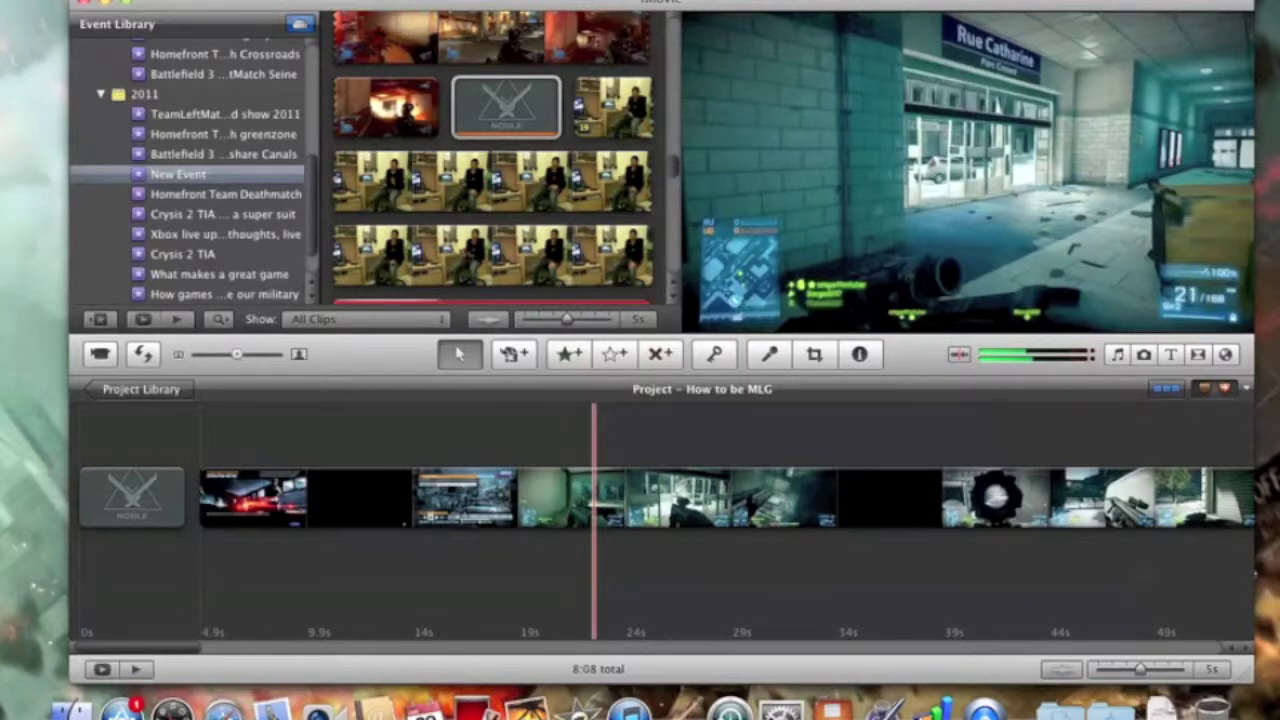
- Examine the Export Movie size options for the project and leave without exporting
left_click(355, 0)
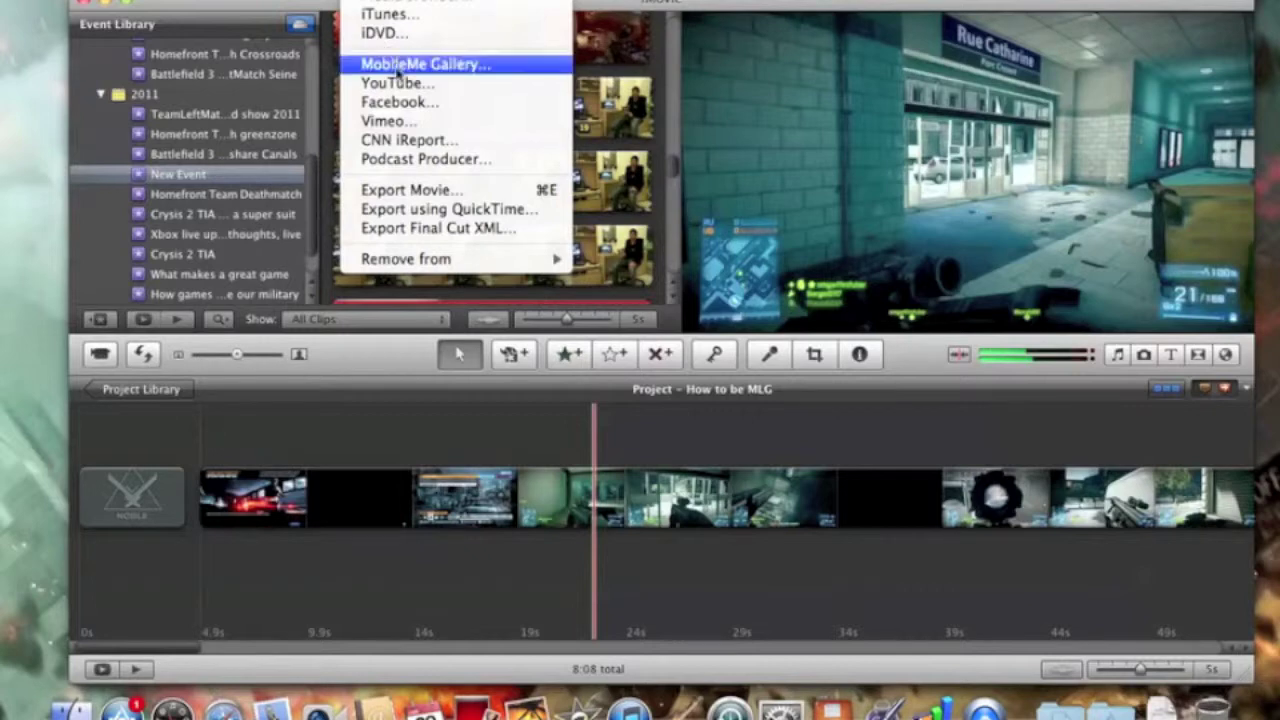
left_click(420, 190)
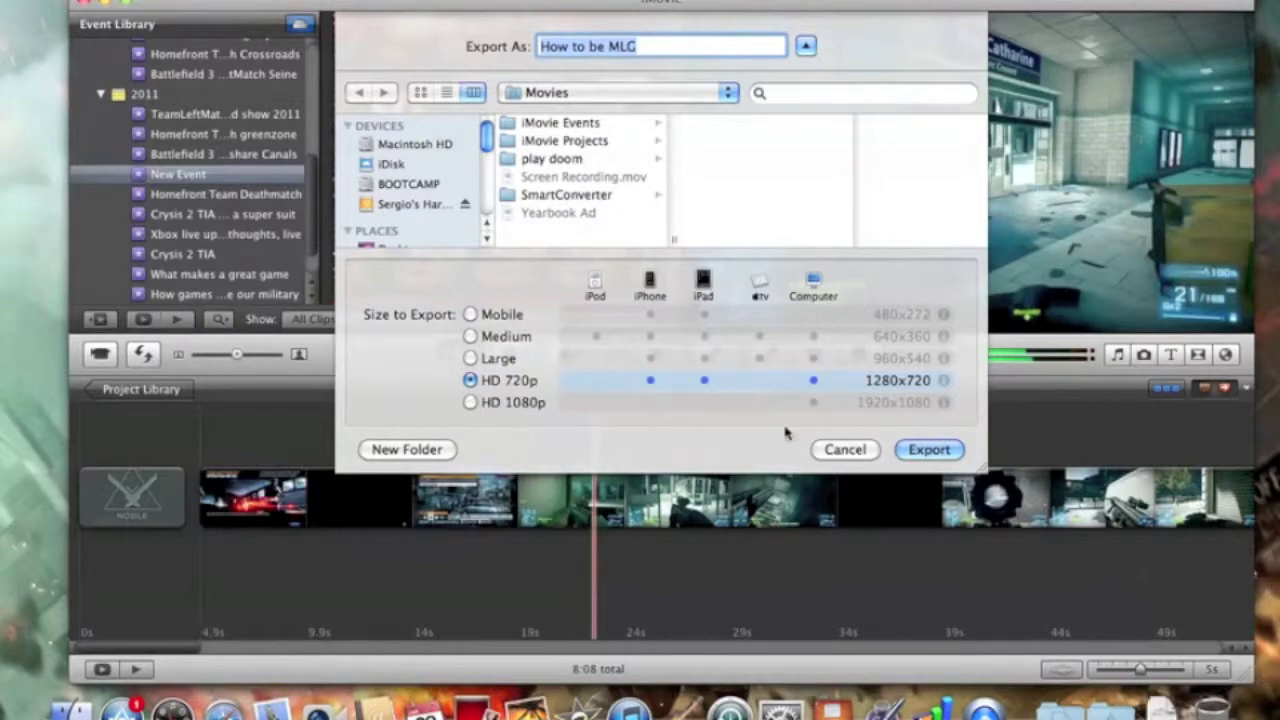
left_click(843, 450)
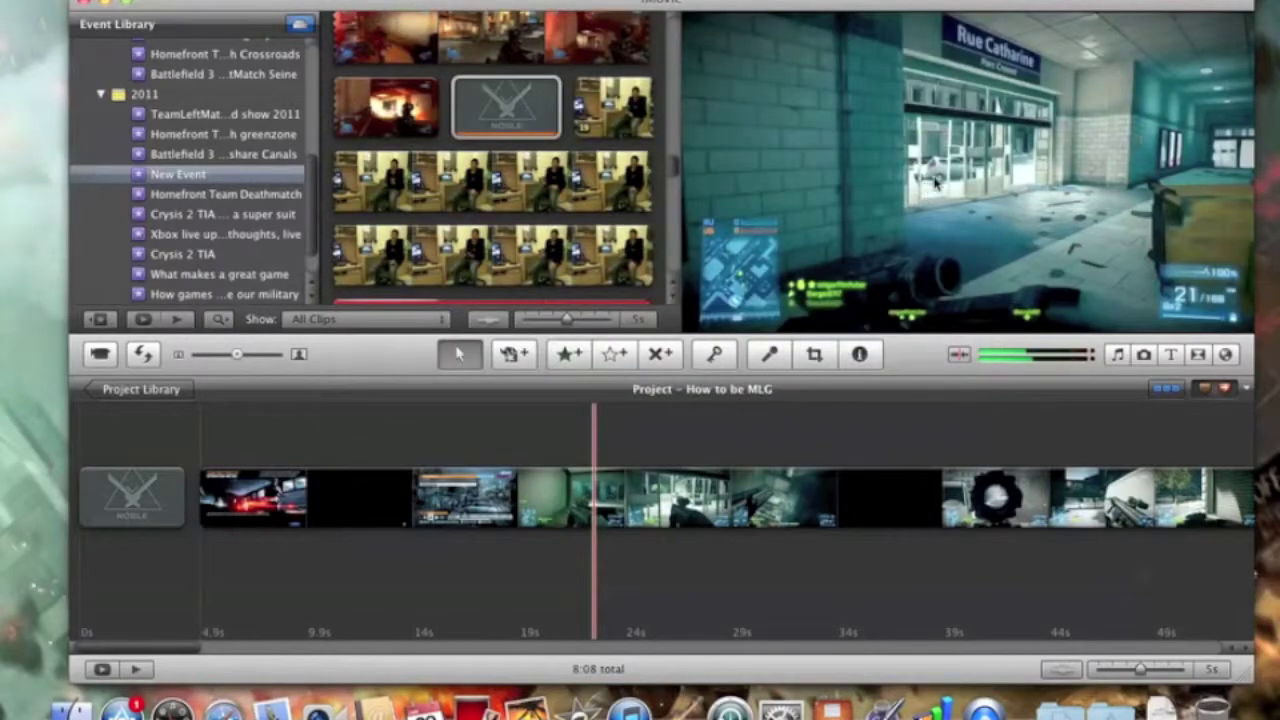
- Show the installed applications
left_click(1110, 705)
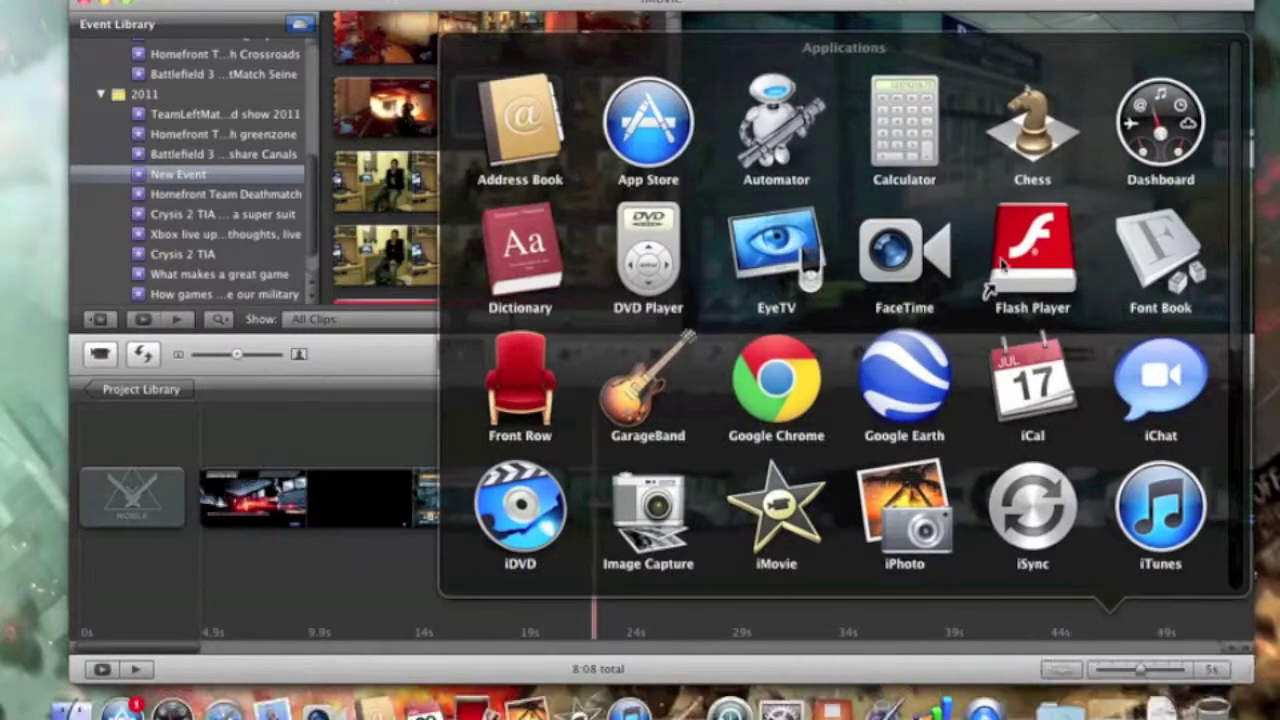